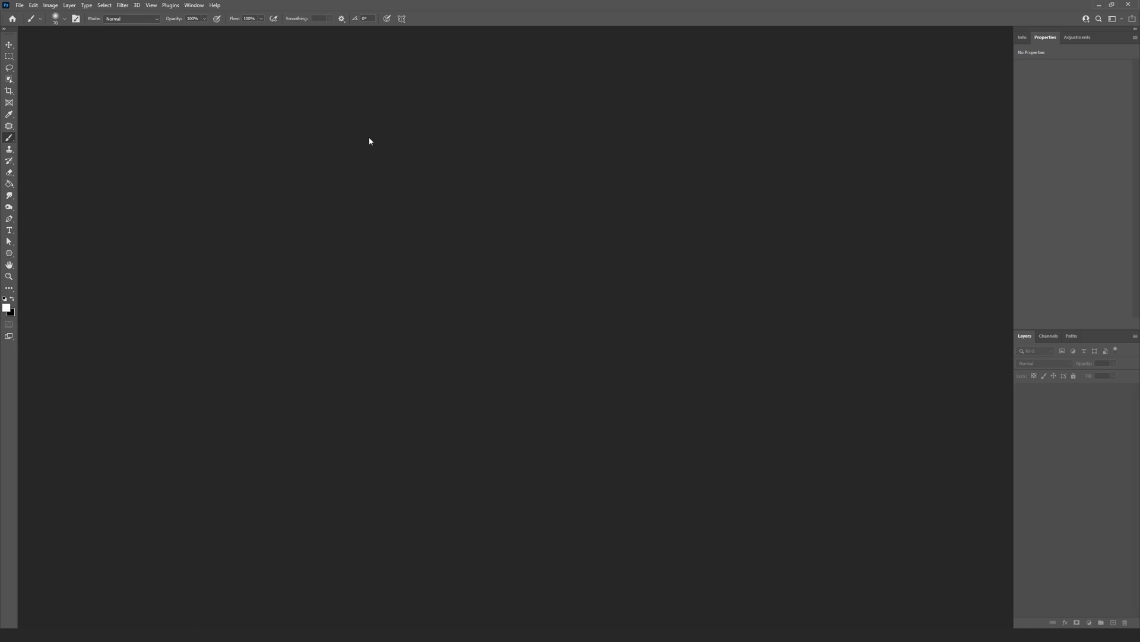
# Step: Show the Actions panel and load the Mix Art Brushes and Mix Art action files
pyautogui.click(194, 6)
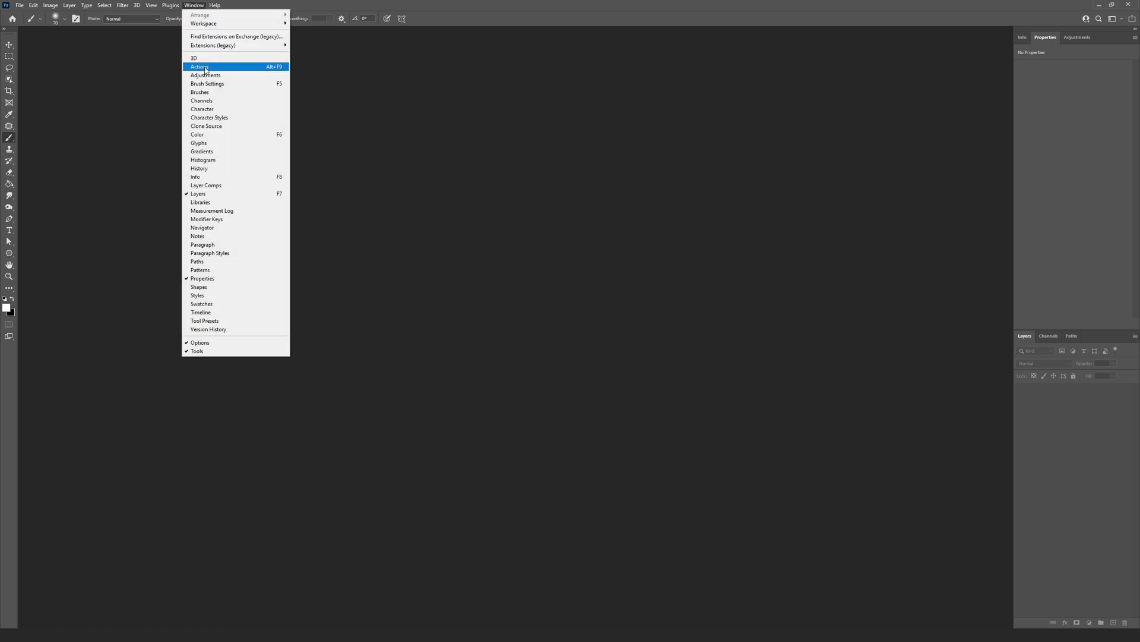
pyautogui.click(244, 68)
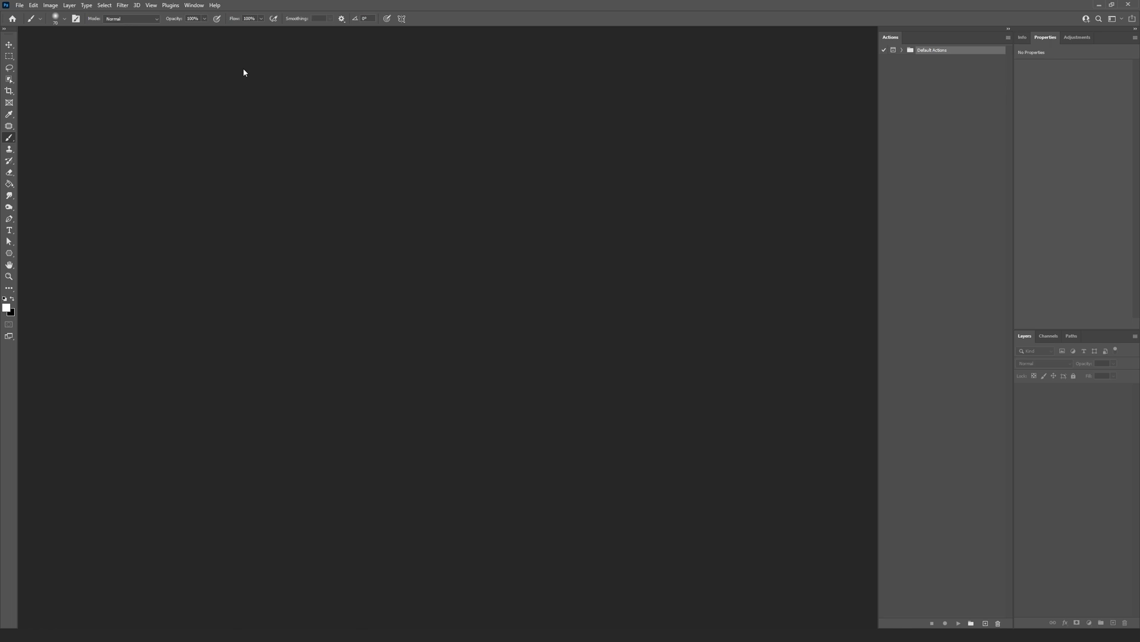
pyautogui.click(19, 5)
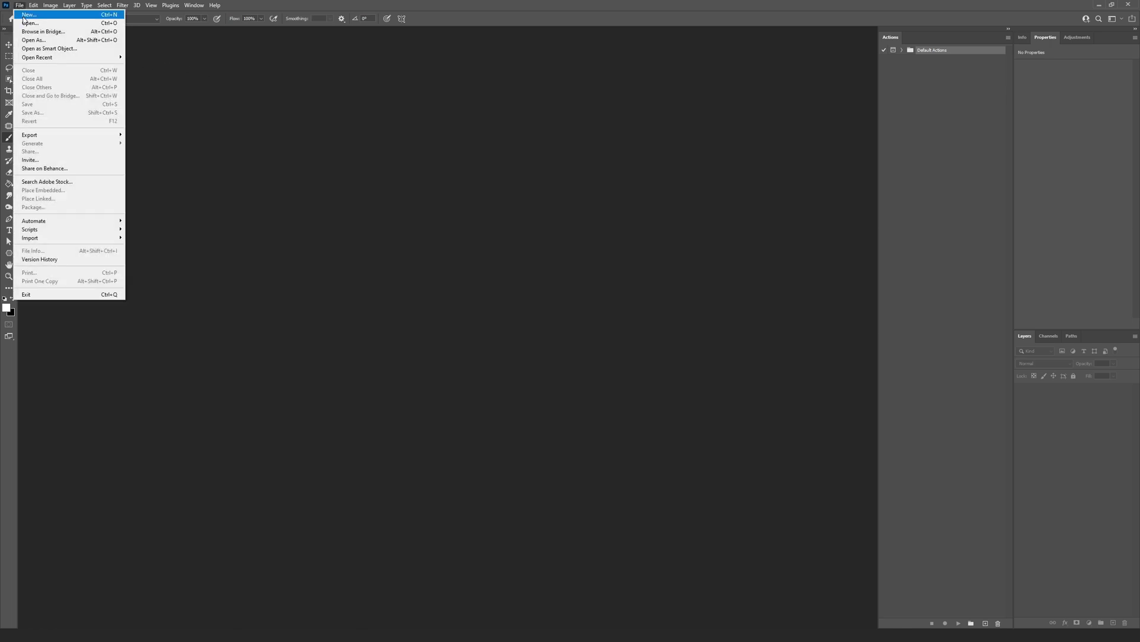
pyautogui.click(53, 23)
pyautogui.click(104, 71)
pyautogui.keyDown('ctrl'); pyautogui.click(134, 80); pyautogui.keyUp('ctrl')
pyautogui.click(460, 321)
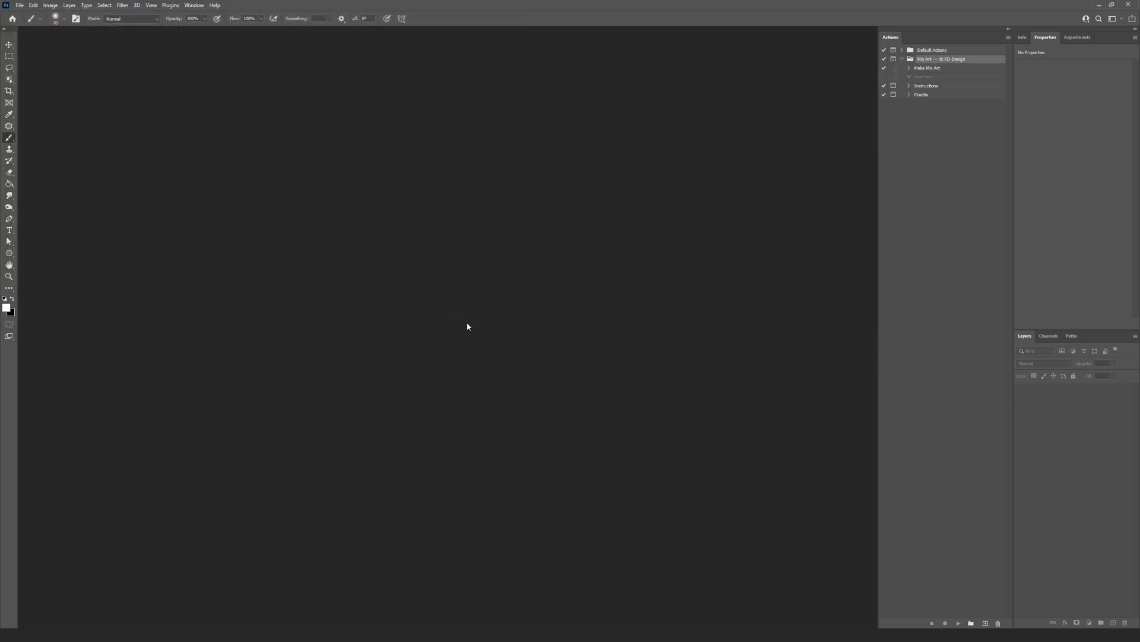
# Step: Play the Mix Art Instructions action, read its messages, then stop it
pyautogui.click(951, 68)
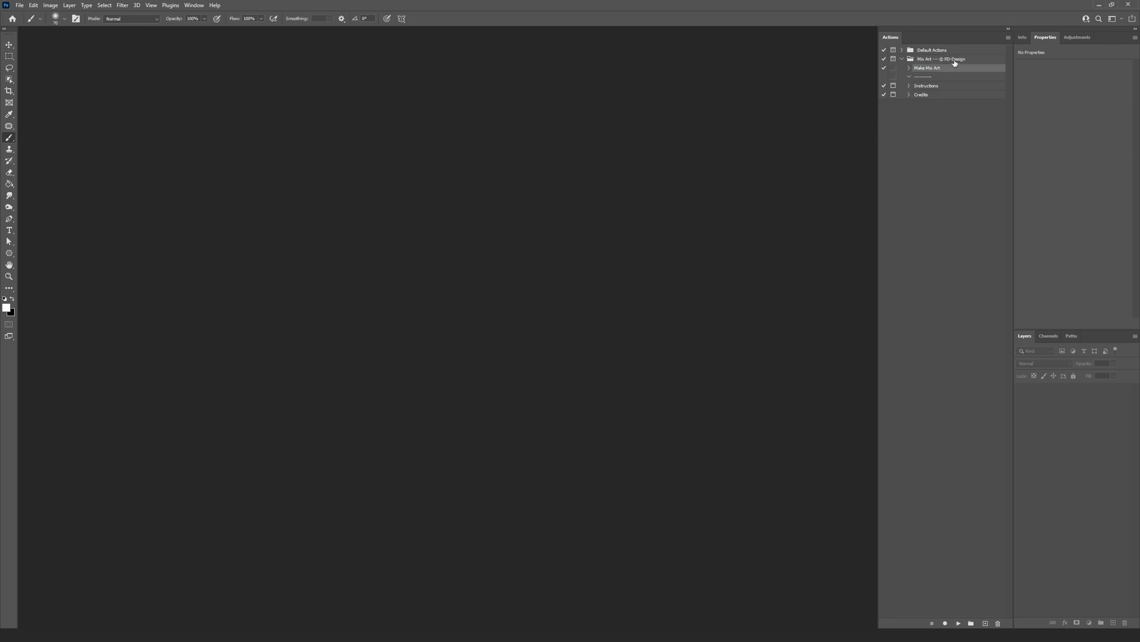
pyautogui.click(952, 61)
pyautogui.click(953, 68)
pyautogui.click(938, 60)
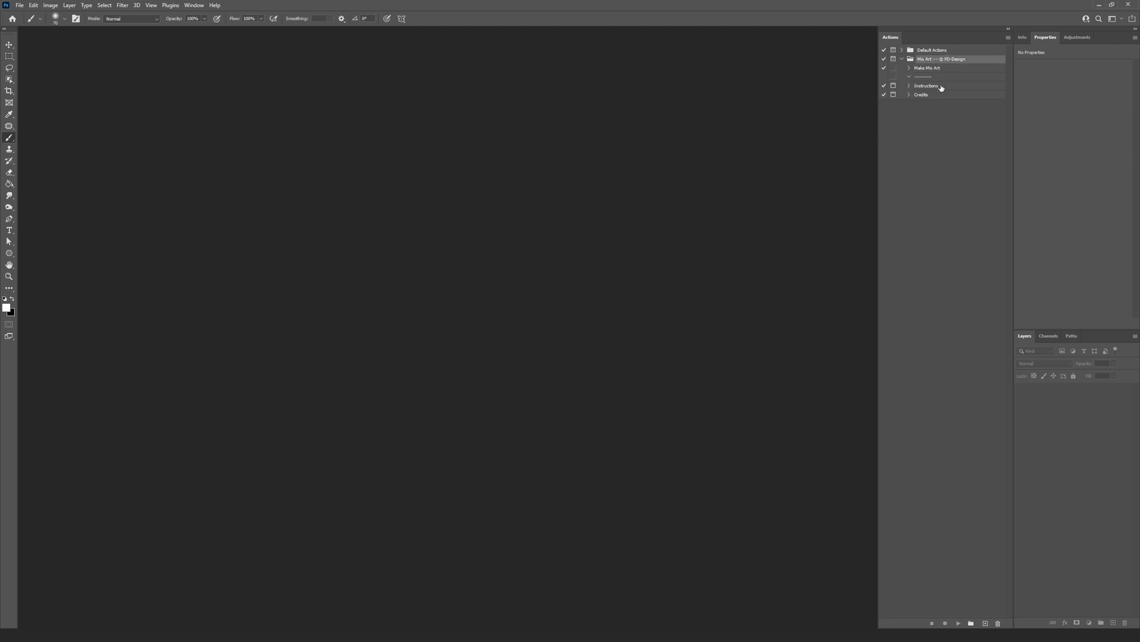
pyautogui.click(943, 88)
pyautogui.click(955, 621)
pyautogui.click(553, 334)
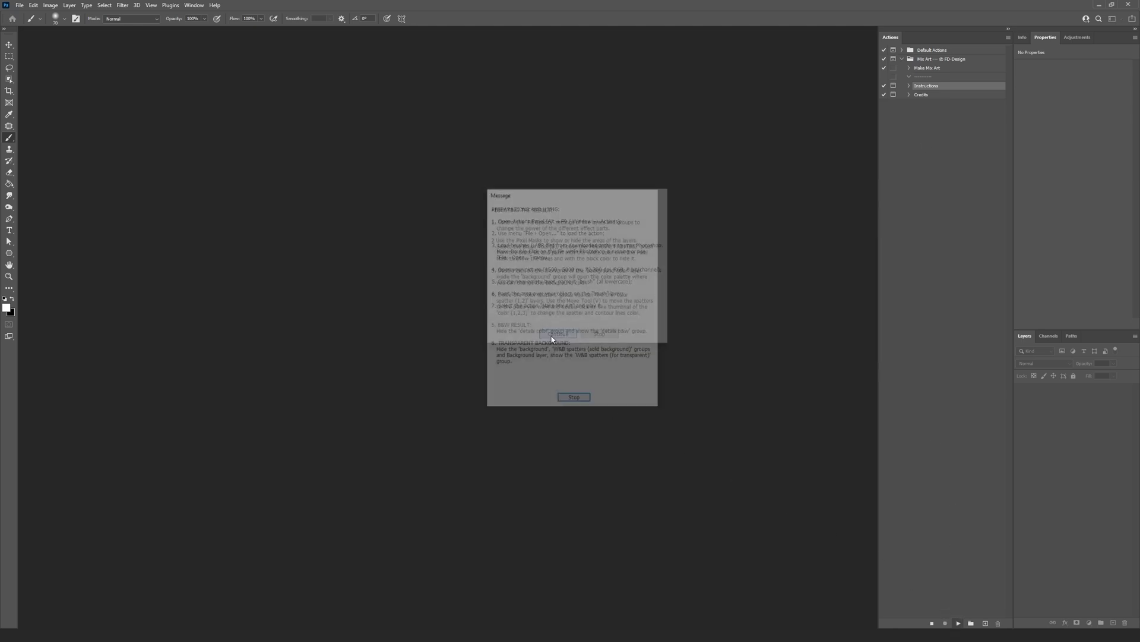
pyautogui.click(572, 398)
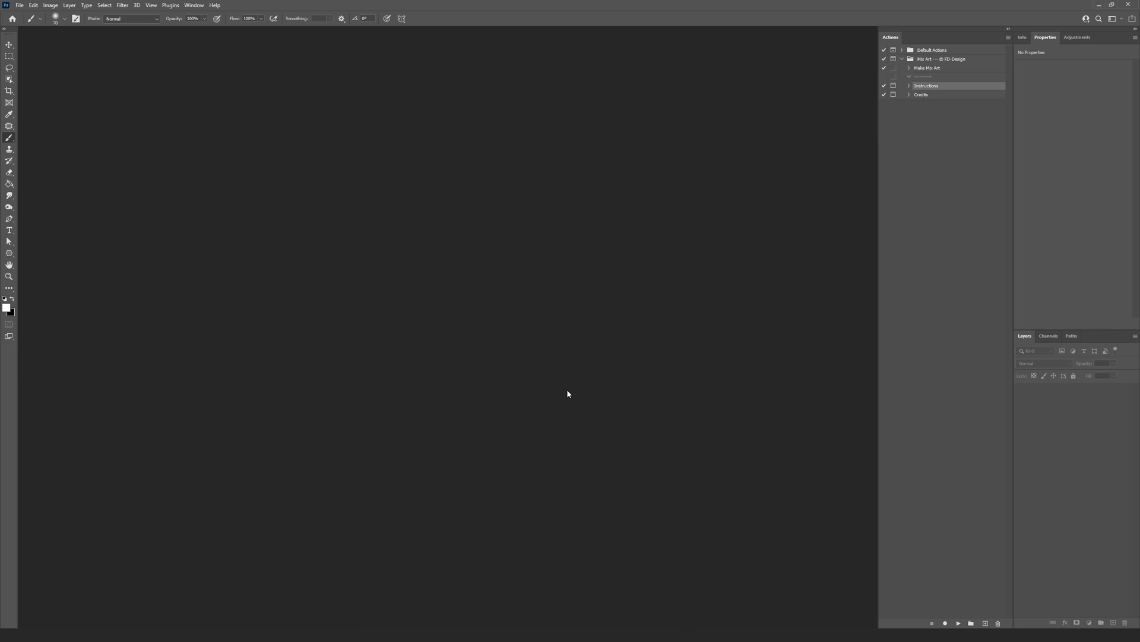
# Step: Open the car photo picture.psd
pyautogui.click(14, 5)
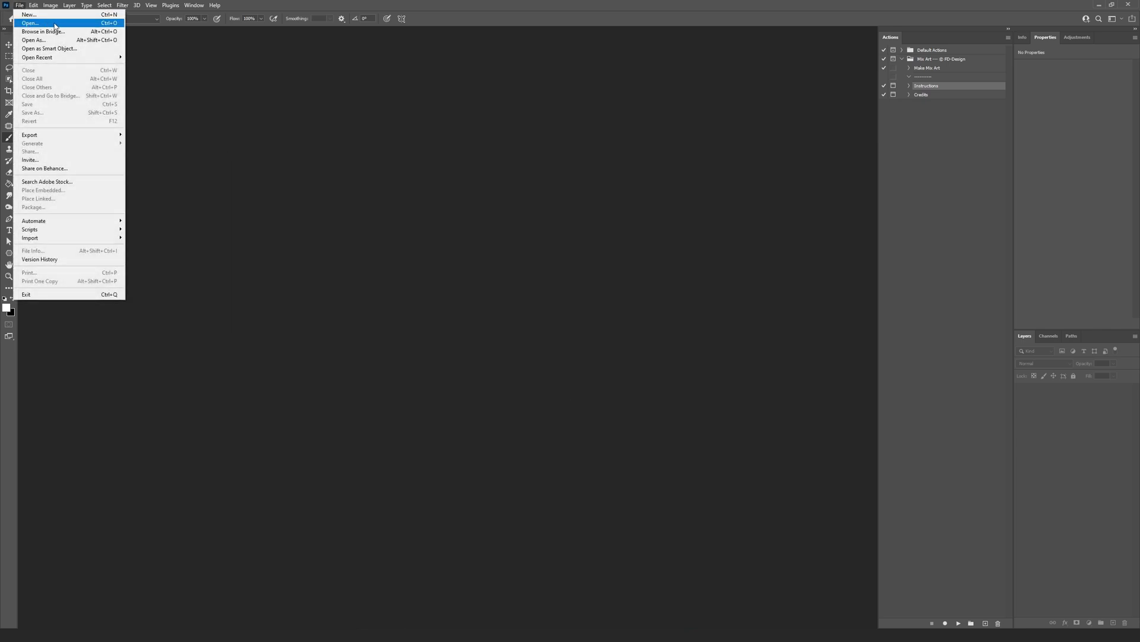
pyautogui.click(24, 26)
pyautogui.click(208, 91)
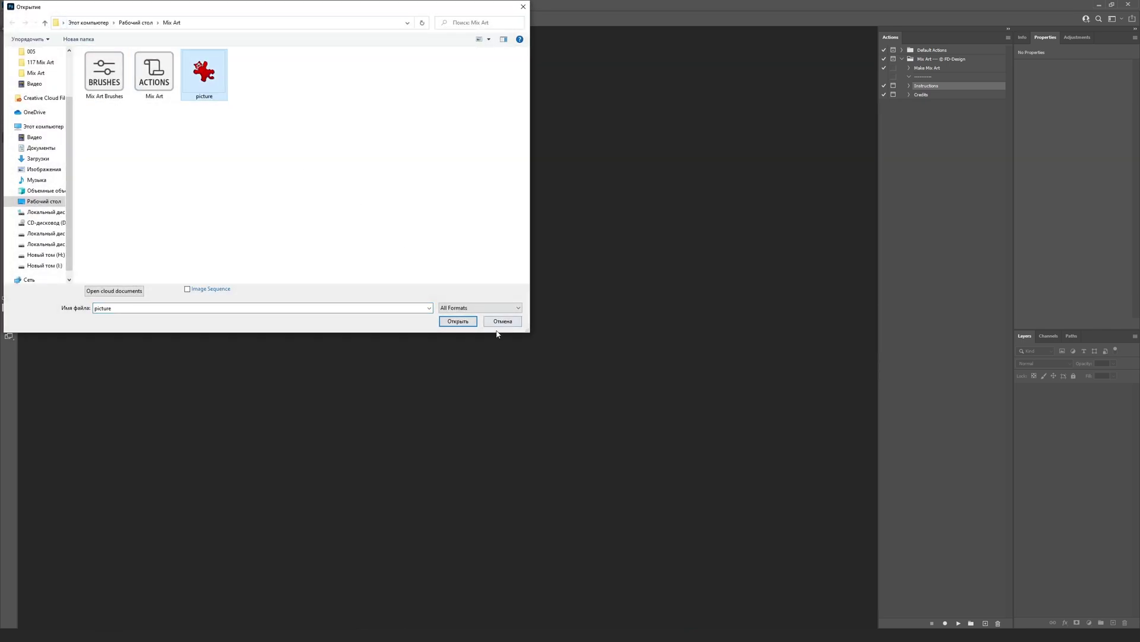
pyautogui.click(465, 320)
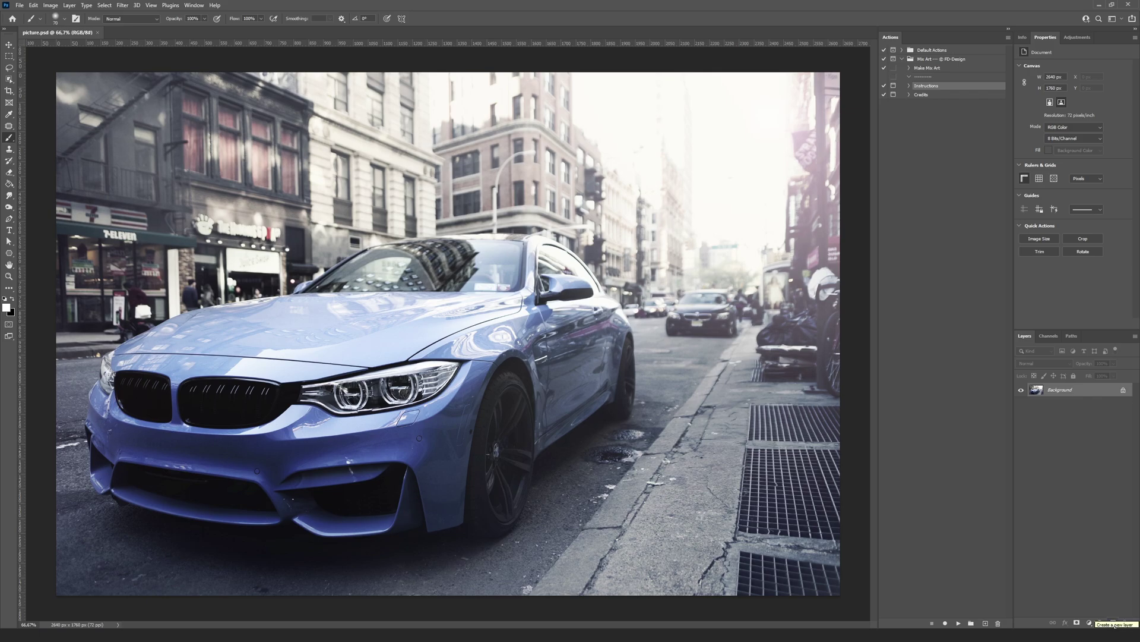
# Step: Add a new layer above Background and name it brush
pyautogui.click(1113, 622)
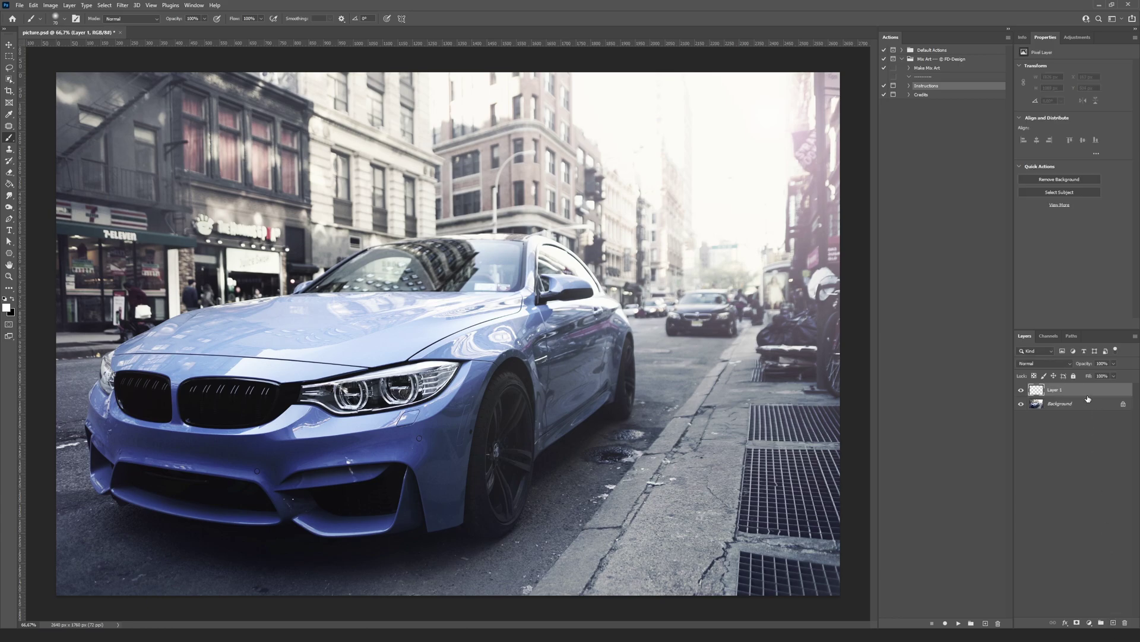
pyautogui.doubleClick(1056, 390)
pyautogui.write('brush')
pyautogui.press('Return')
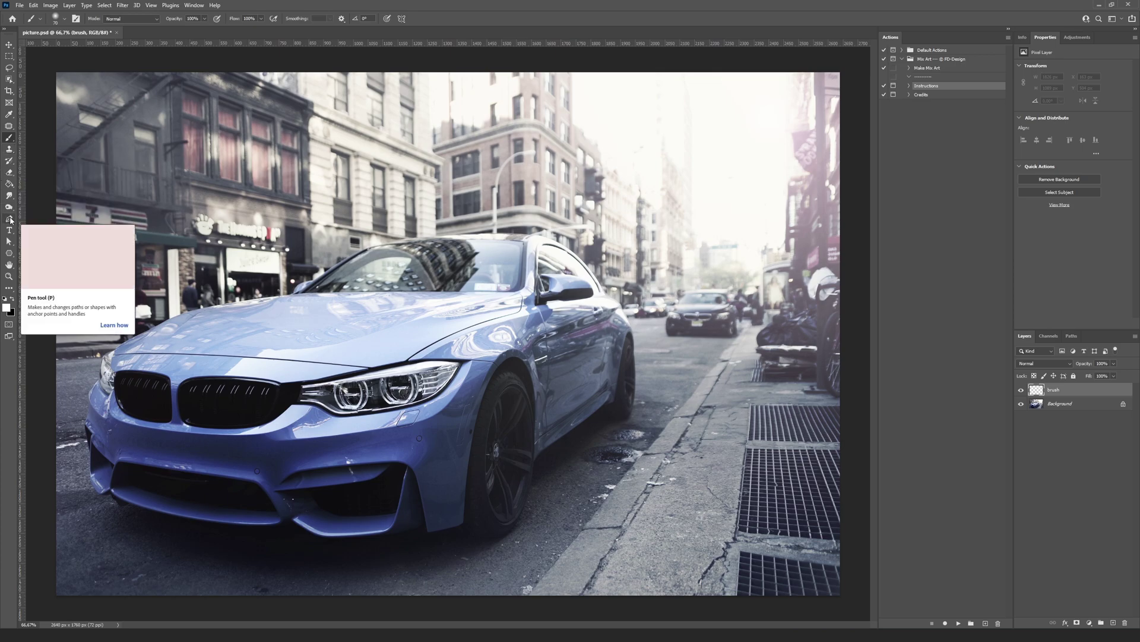
# Step: Paint white brush strokes over the car's front, fender, grille and bumper
pyautogui.click(10, 219)
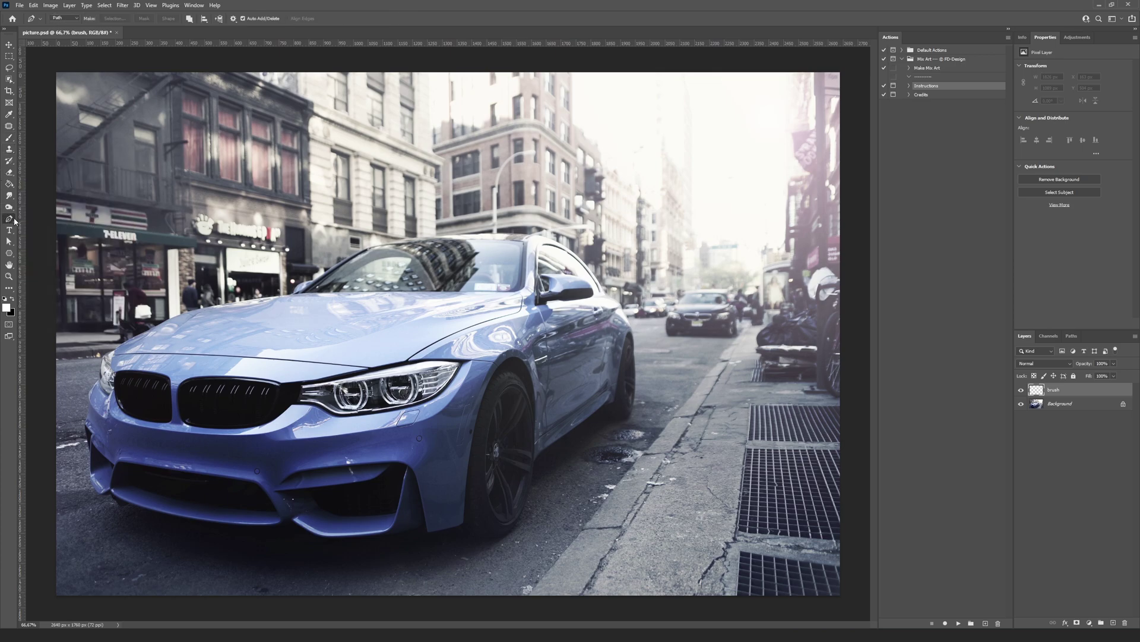
pyautogui.click(10, 79)
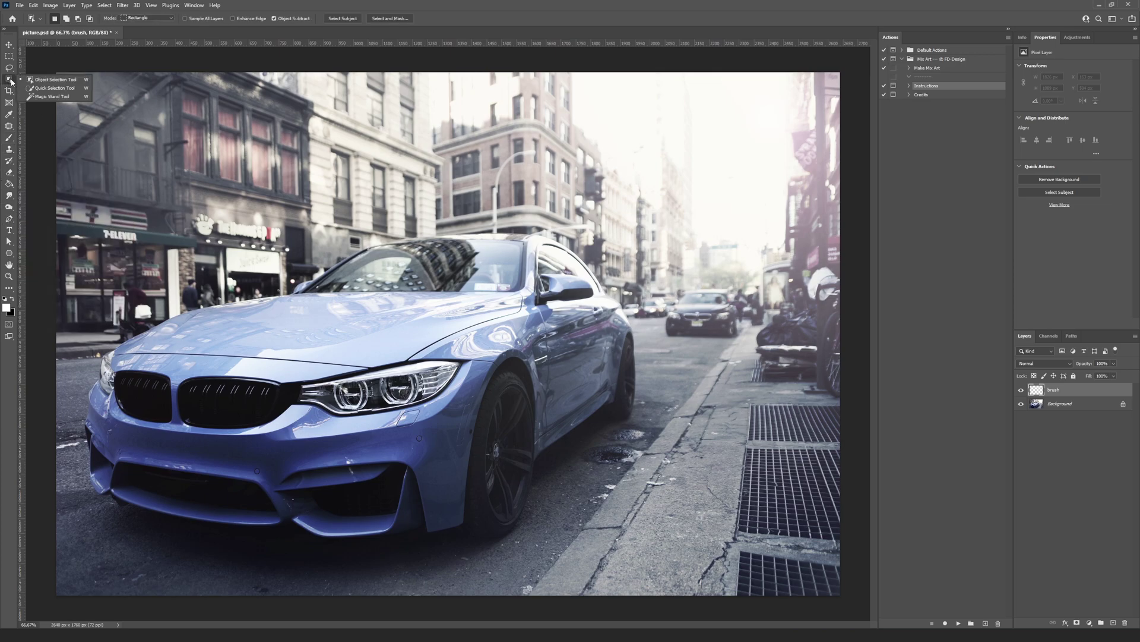
pyautogui.click(52, 80)
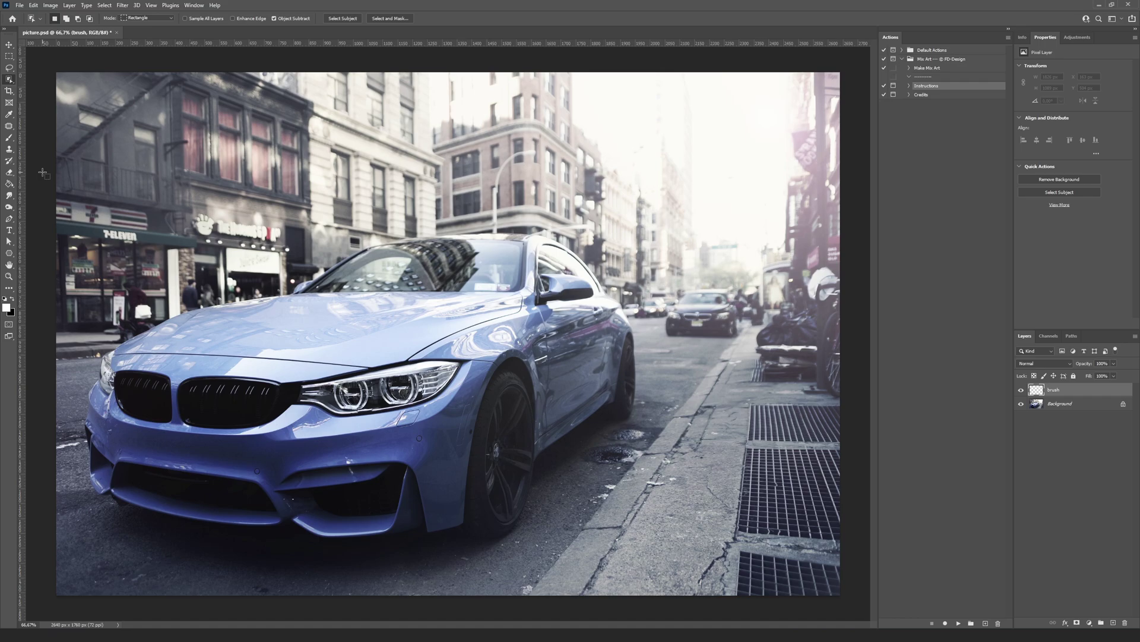
pyautogui.click(9, 137)
pyautogui.moveTo(618, 374)
pyautogui.mouseDown()
pyautogui.moveTo(445, 471)
pyautogui.moveTo(146, 504)
pyautogui.moveTo(312, 428)
pyautogui.moveTo(287, 378)
pyautogui.moveTo(513, 327)
pyautogui.moveTo(474, 377)
pyautogui.mouseUp()
pyautogui.moveTo(399, 443)
pyautogui.mouseDown()
pyautogui.moveTo(432, 438)
pyautogui.moveTo(293, 426)
pyautogui.moveTo(303, 412)
pyautogui.moveTo(438, 407)
pyautogui.mouseUp()
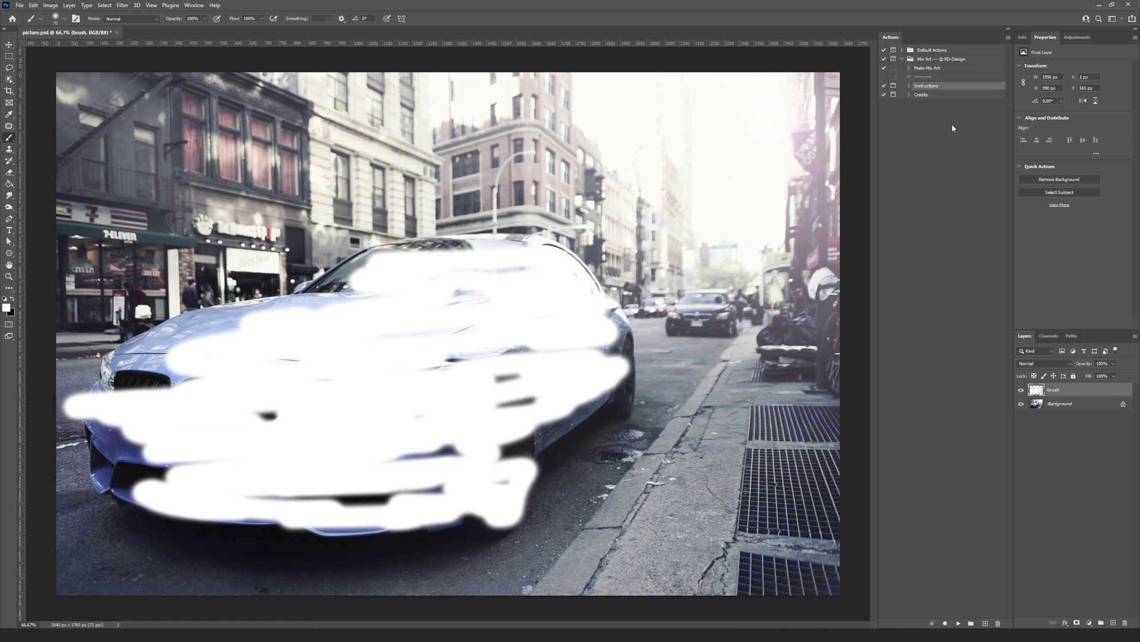
# Step: Run the Make Mix Art action on the brushed car photo
pyautogui.click(952, 69)
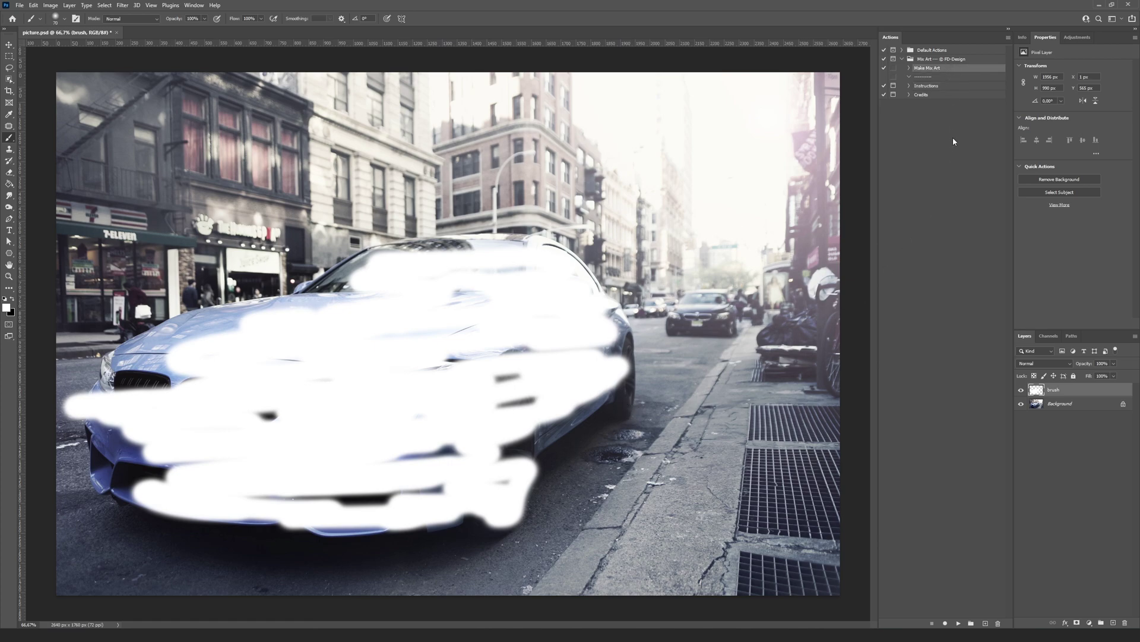
pyautogui.click(958, 622)
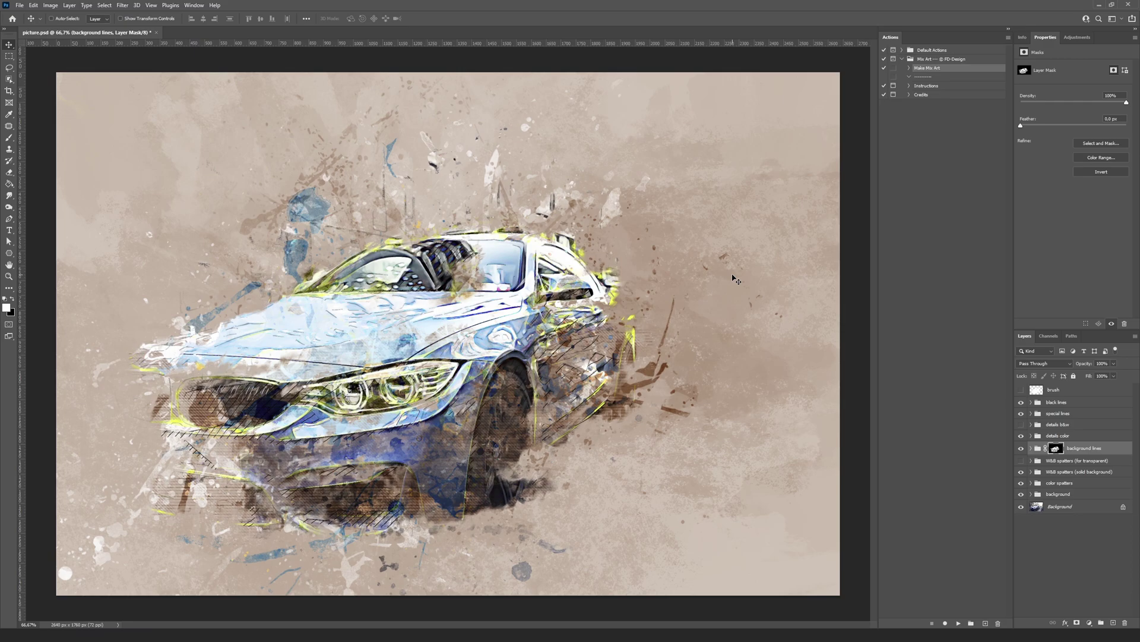
pyautogui.click(1103, 375)
pyautogui.click(1065, 364)
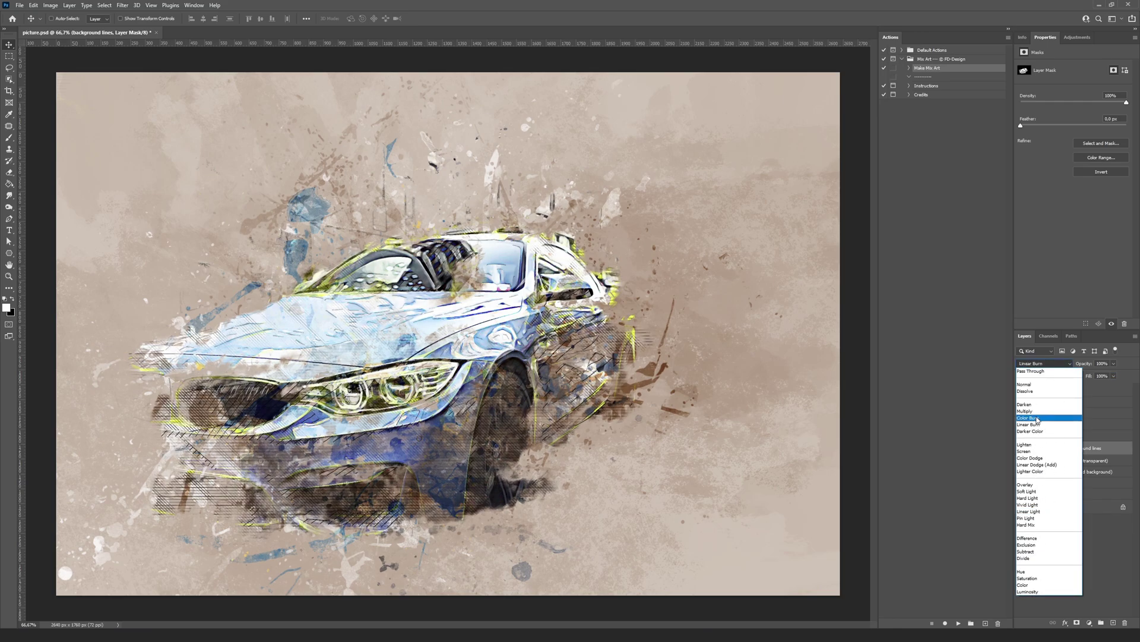
pyautogui.click(1037, 418)
pyautogui.click(1057, 365)
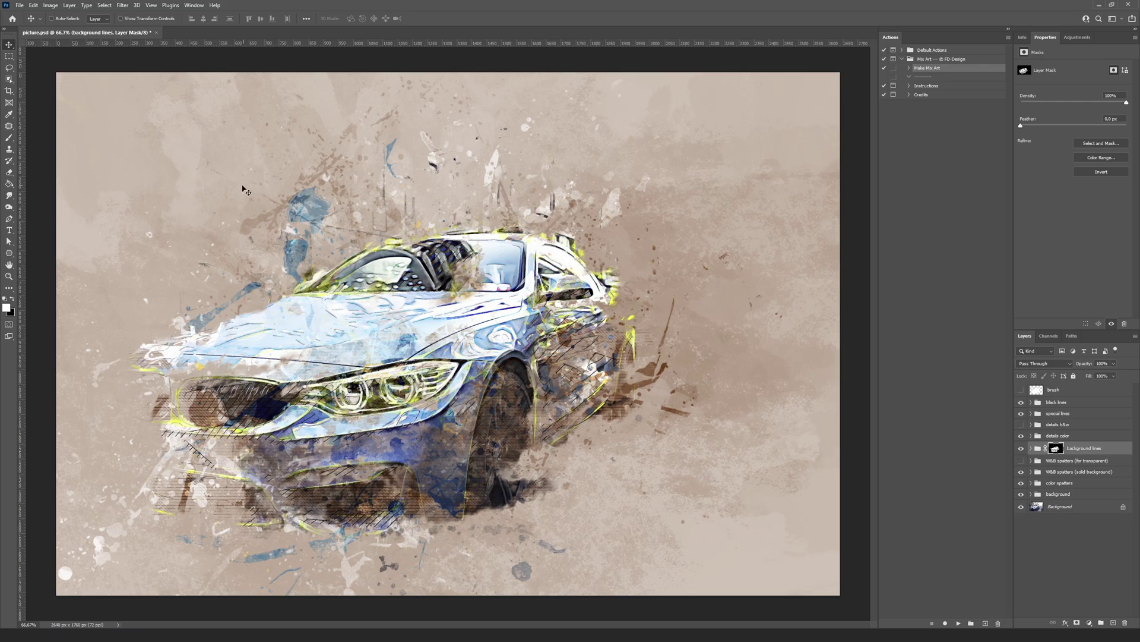
pyautogui.click(9, 137)
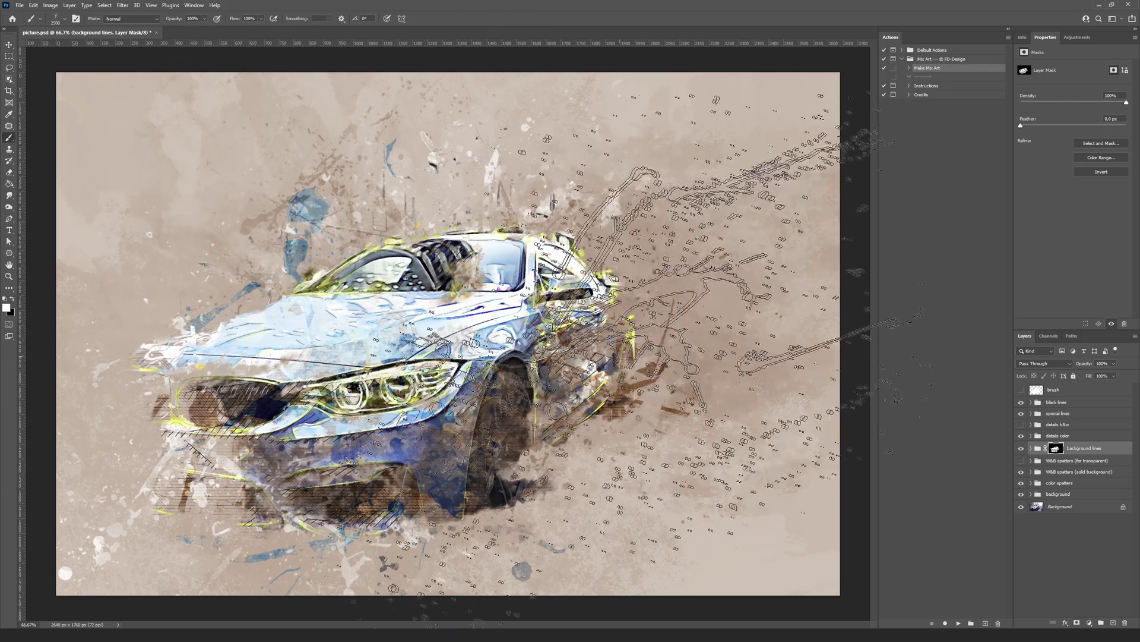
pyautogui.keyDown('alt'); pyautogui.click(1057, 449); pyautogui.keyUp('alt')
pyautogui.keyDown('alt'); pyautogui.click(1056, 449); pyautogui.keyUp('alt')
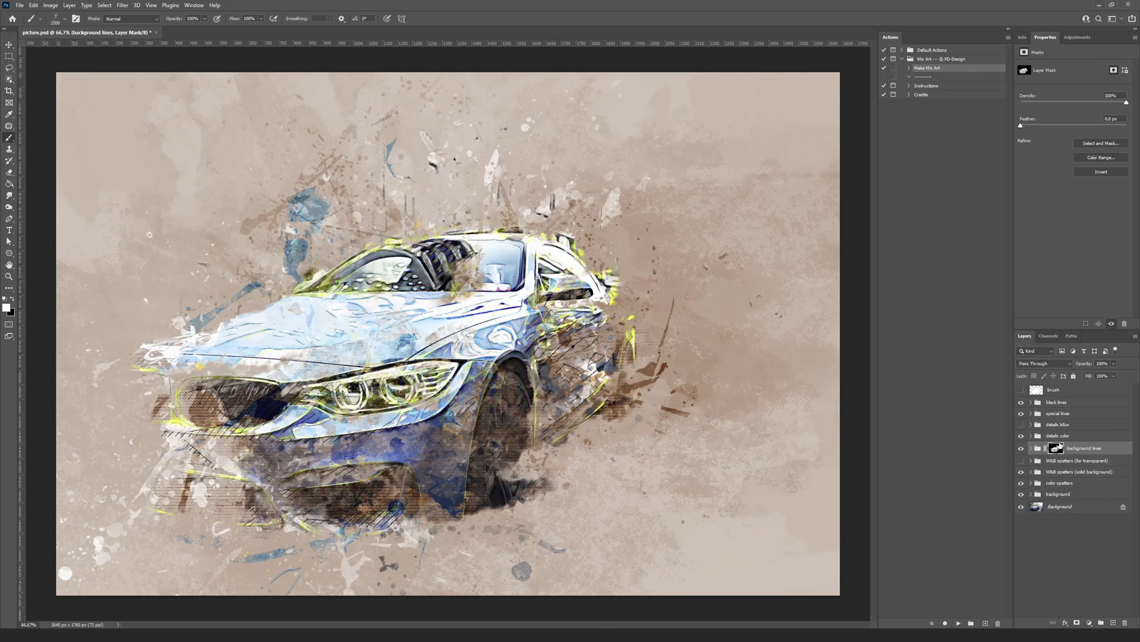
pyautogui.press('v')
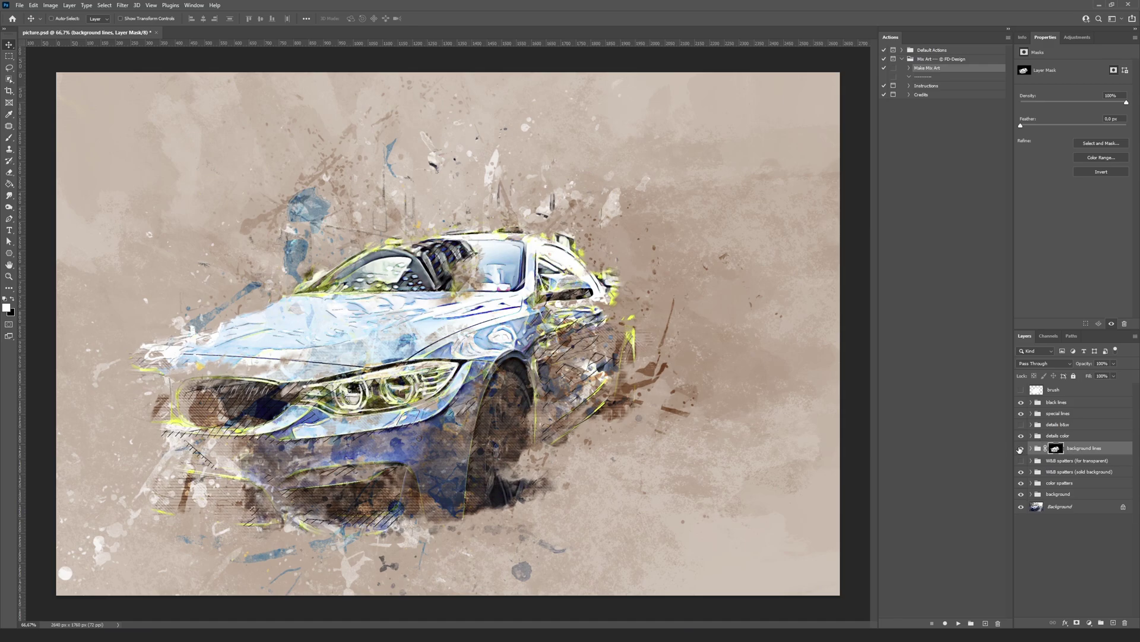
pyautogui.click(1020, 448)
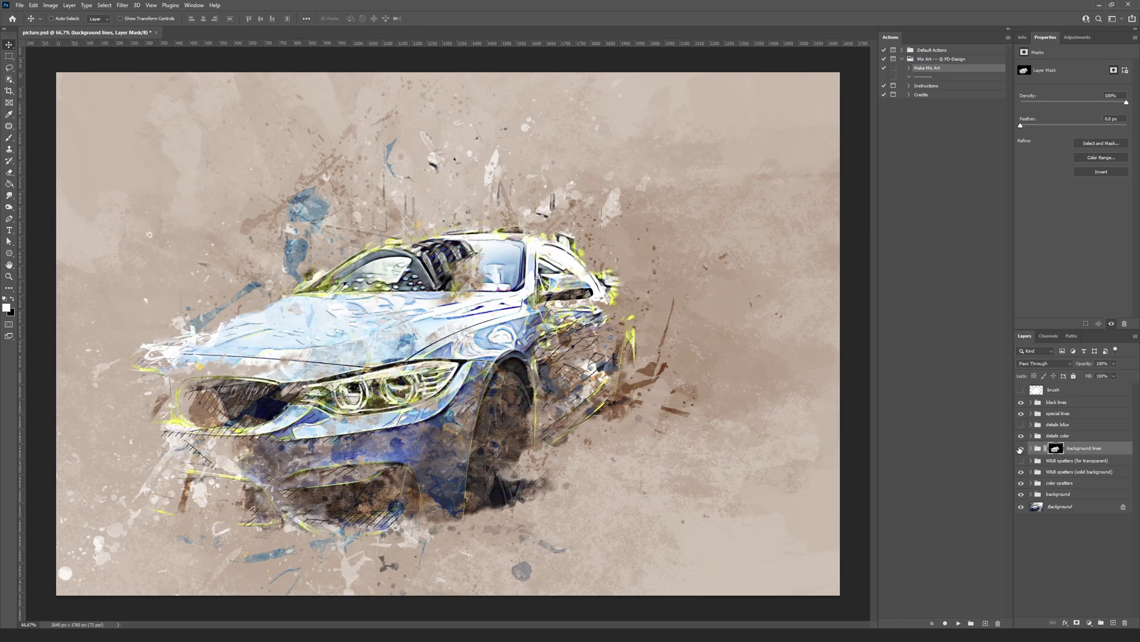
pyautogui.click(1021, 436)
pyautogui.click(1020, 437)
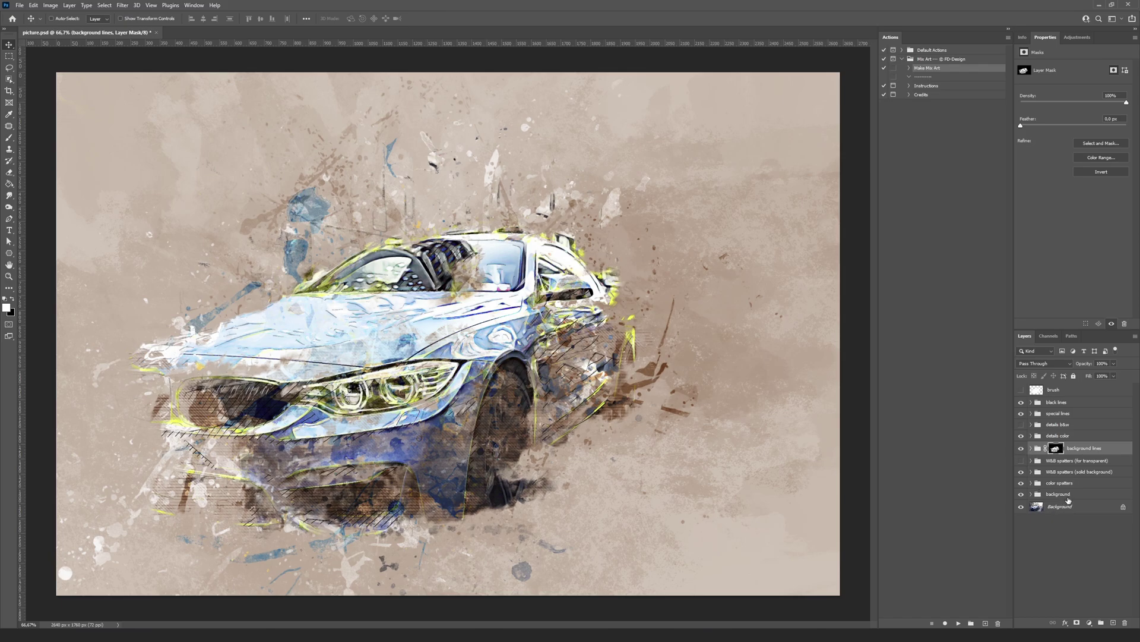
pyautogui.click(1054, 495)
# Step: Change the background color fill from beige to a slightly lighter dark grey in the Color Picker
pyautogui.click(1031, 495)
pyautogui.click(1098, 534)
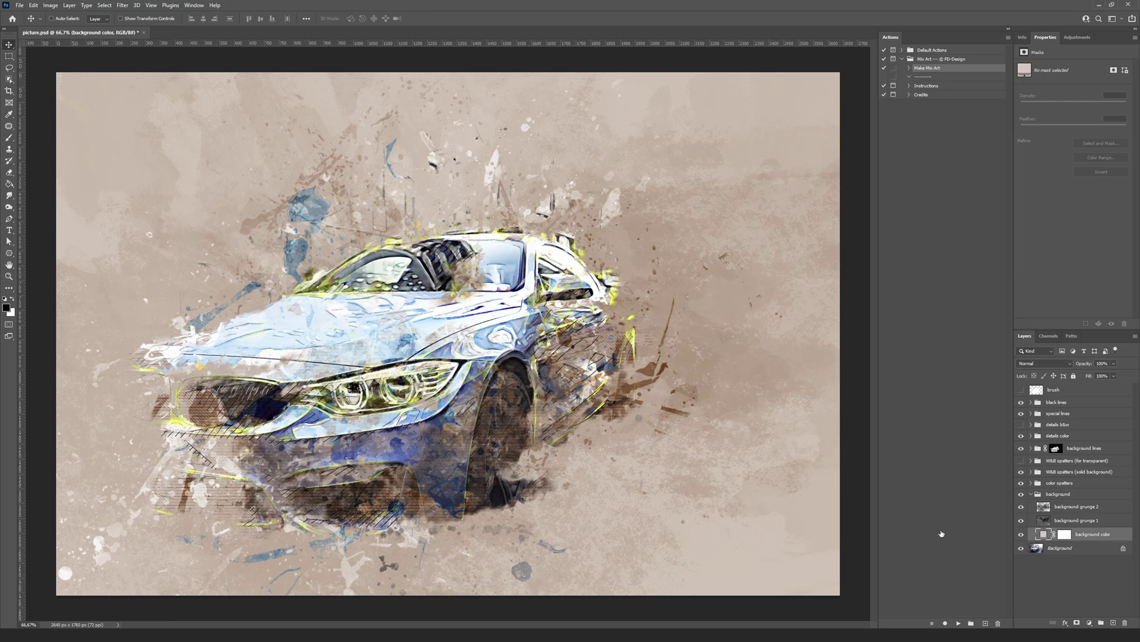
pyautogui.doubleClick(1043, 534)
pyautogui.click(763, 200)
pyautogui.moveTo(763, 201); pyautogui.dragTo(742, 217)
pyautogui.write('5a2600')
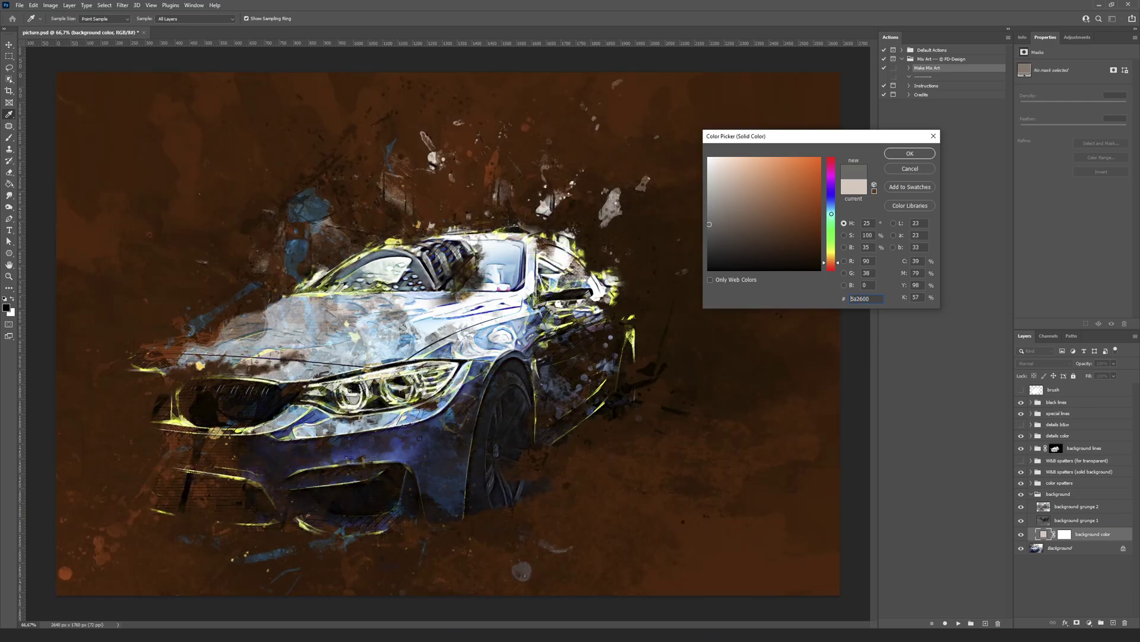
pyautogui.moveTo(716, 228); pyautogui.dragTo(714, 243)
pyautogui.click(836, 208)
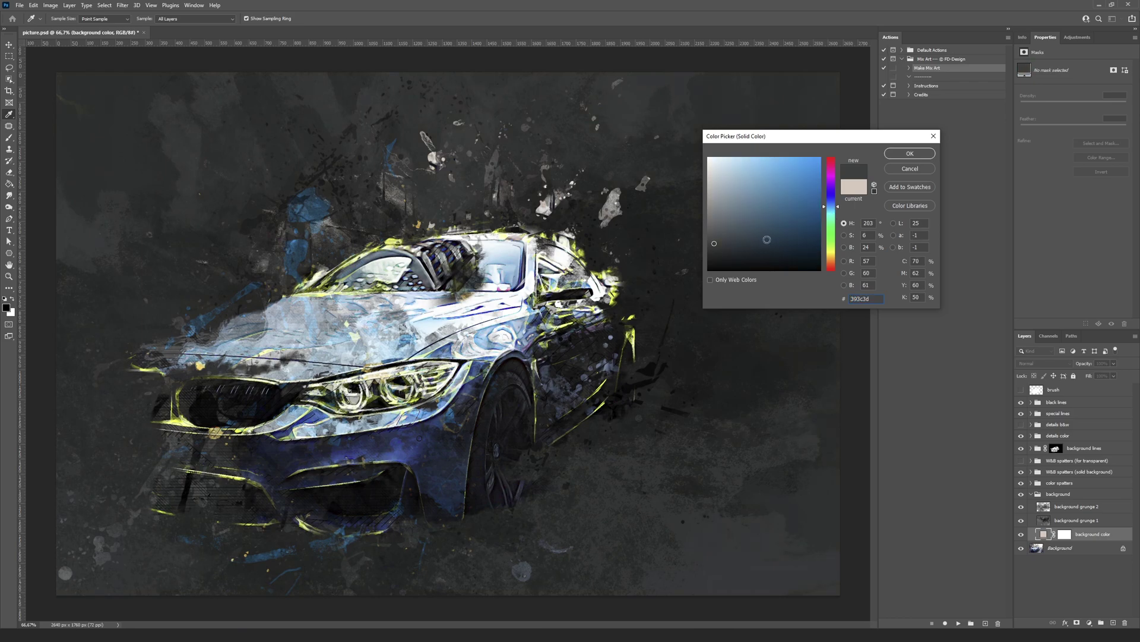
pyautogui.click(718, 251)
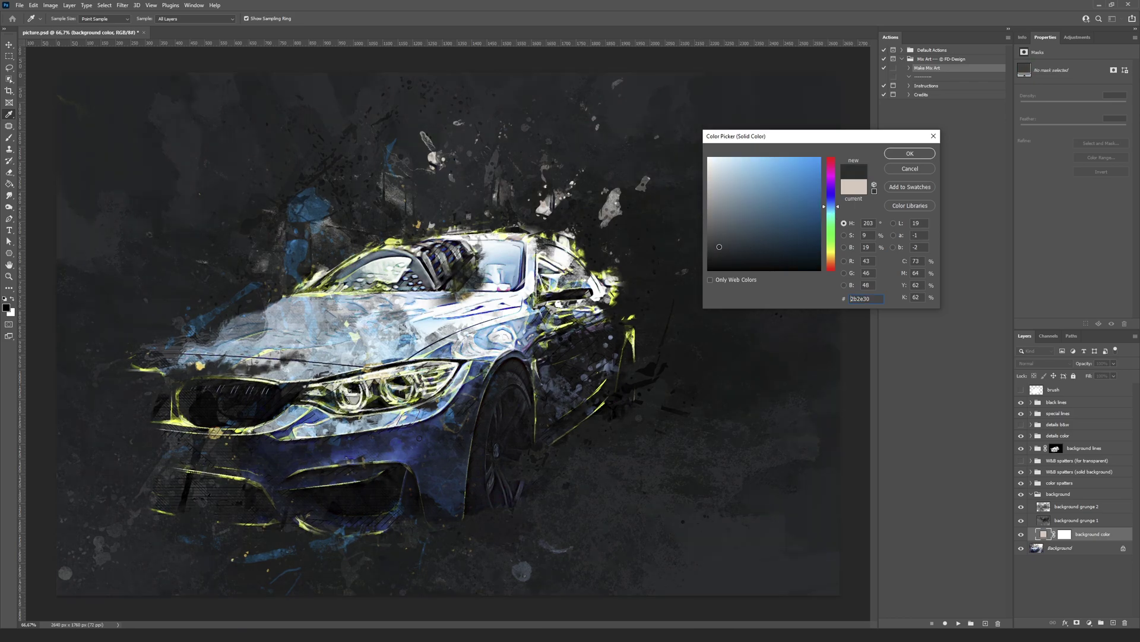
pyautogui.moveTo(720, 247); pyautogui.dragTo(719, 237)
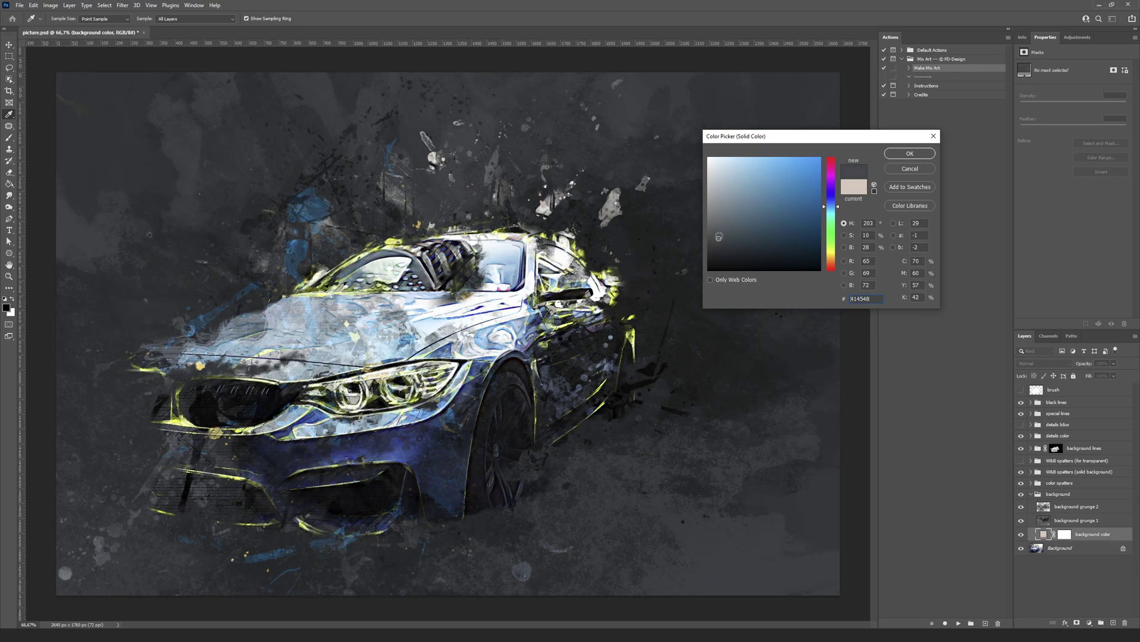
pyautogui.click(921, 154)
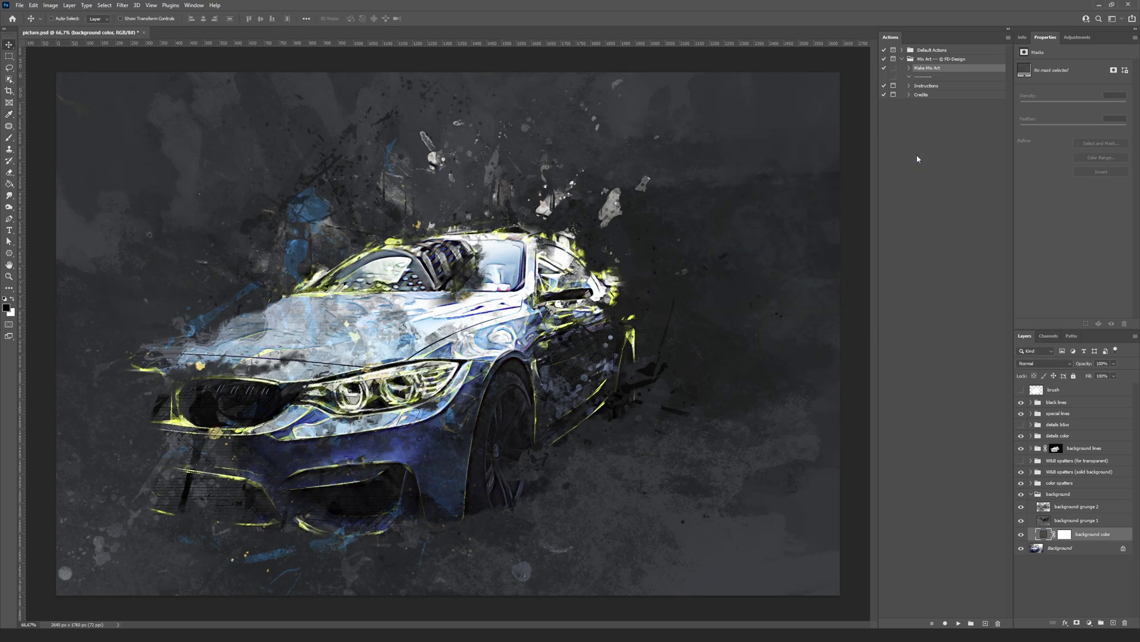
pyautogui.click(1031, 493)
pyautogui.click(1075, 483)
# Step: Move color spatter 1 and color spatter 2 up and to the right
pyautogui.click(1030, 484)
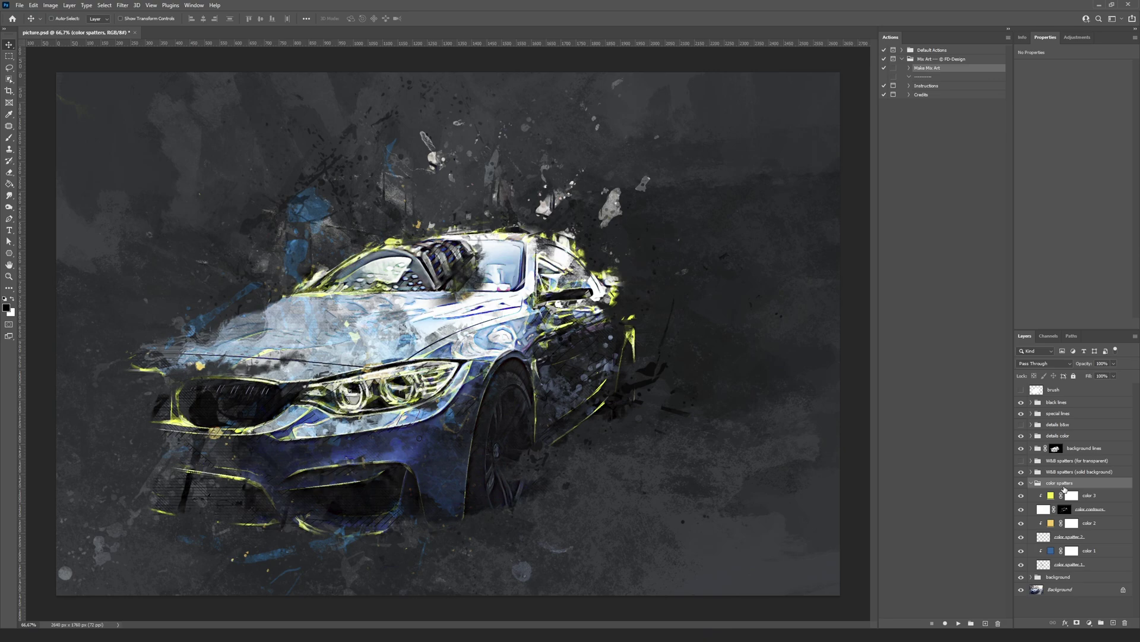
pyautogui.click(1105, 568)
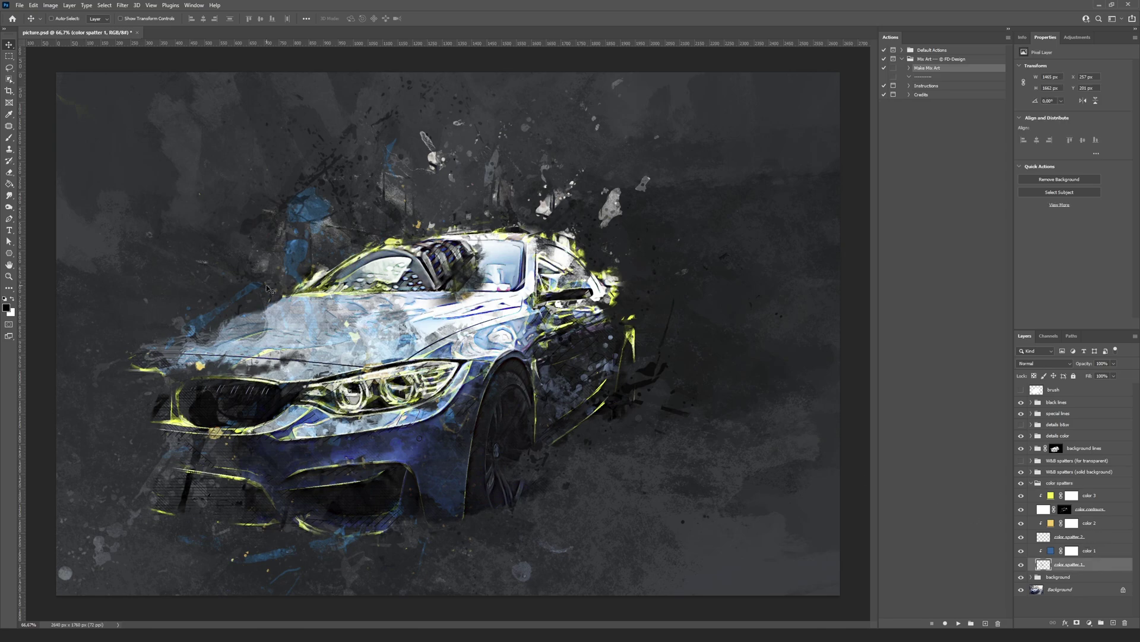
pyautogui.moveTo(416, 255); pyautogui.dragTo(229, 162)
pyautogui.click(1091, 523)
pyautogui.click(1075, 537)
pyautogui.moveTo(387, 353); pyautogui.dragTo(583, 306)
# Step: Recolour the color 1 spatter fill to a lighter blue
pyautogui.click(1051, 550)
pyautogui.doubleClick(1051, 550)
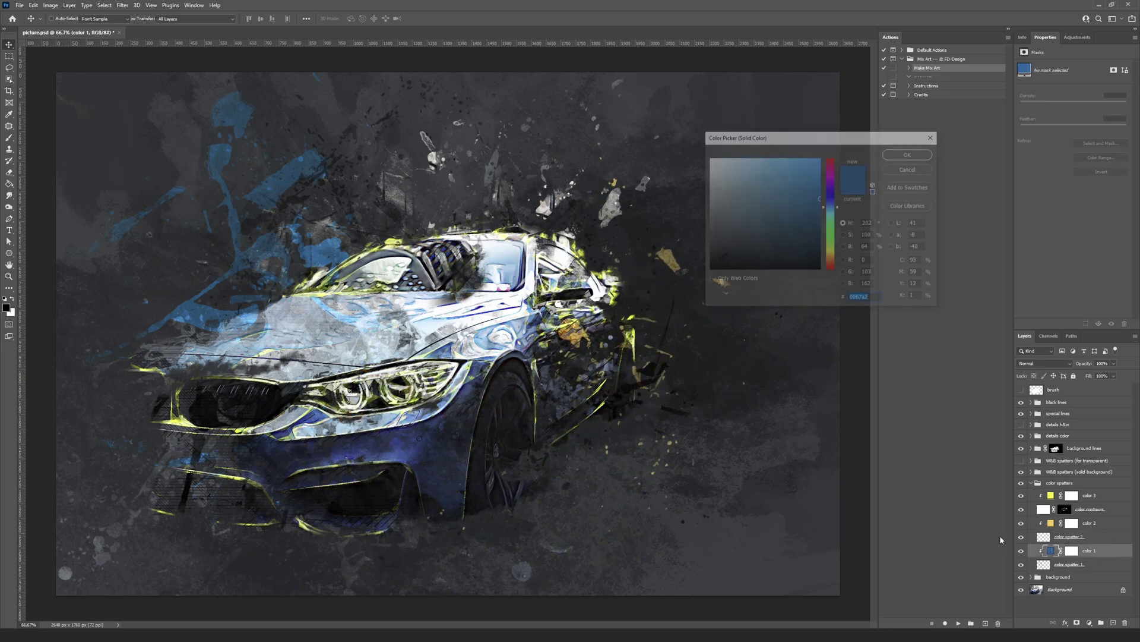
pyautogui.click(422, 427)
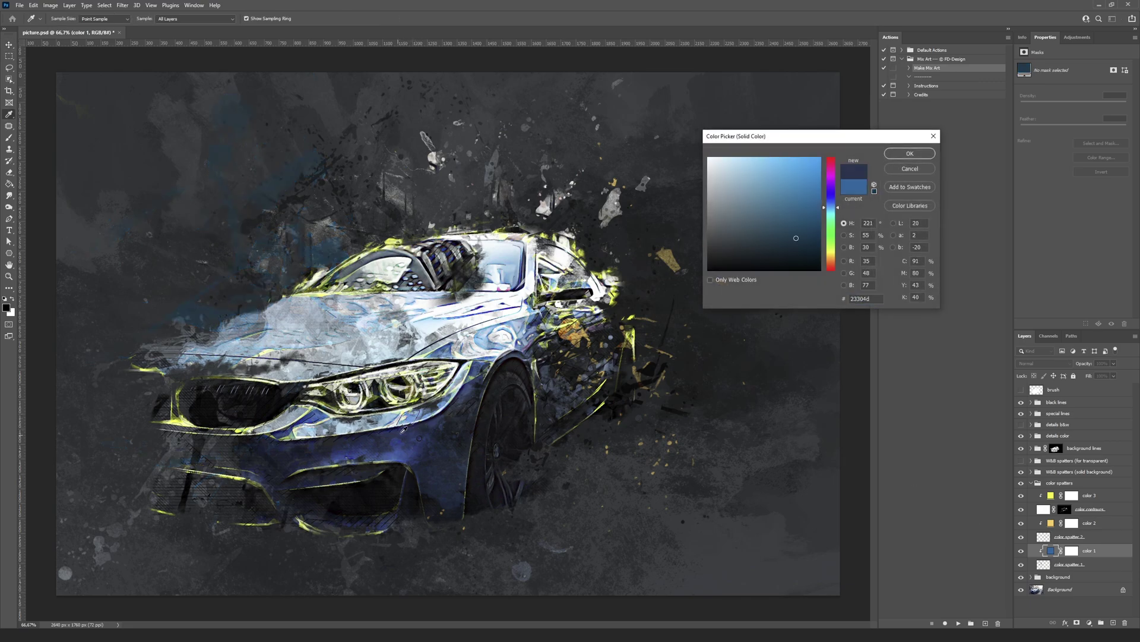
pyautogui.click(774, 212)
pyautogui.click(767, 207)
pyautogui.click(910, 157)
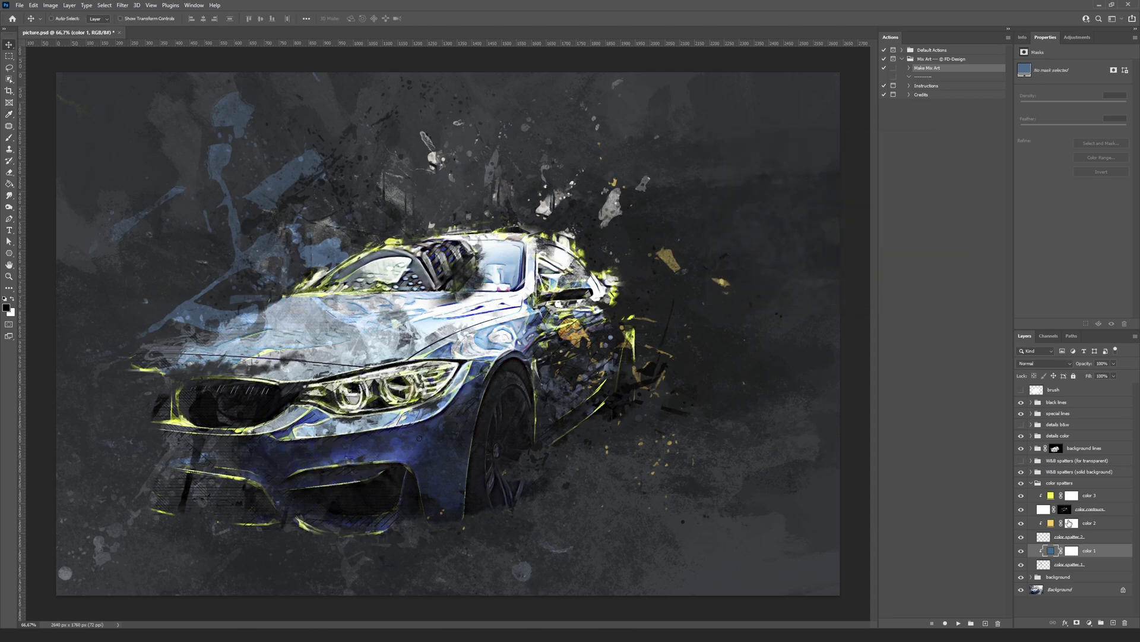
# Step: Recolour the color 2 spatter fill to red-orange
pyautogui.doubleClick(1051, 523)
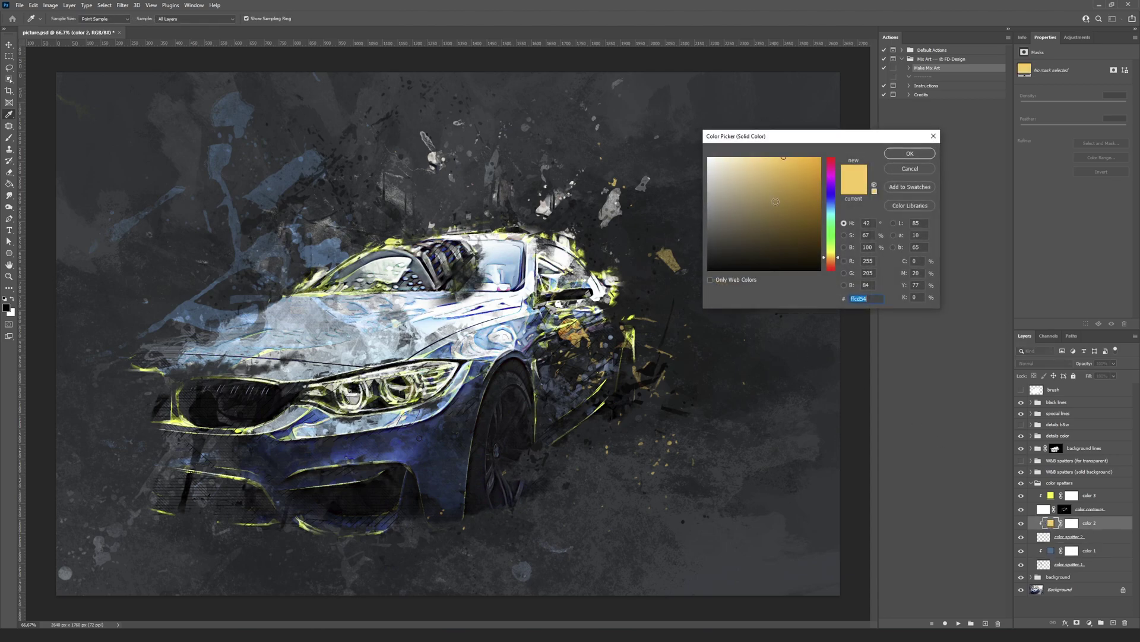
pyautogui.click(798, 172)
pyautogui.moveTo(799, 172)
pyautogui.mouseDown()
pyautogui.moveTo(749, 154)
pyautogui.moveTo(790, 195)
pyautogui.mouseUp()
pyautogui.click(834, 272)
pyautogui.moveTo(835, 272); pyautogui.dragTo(834, 269)
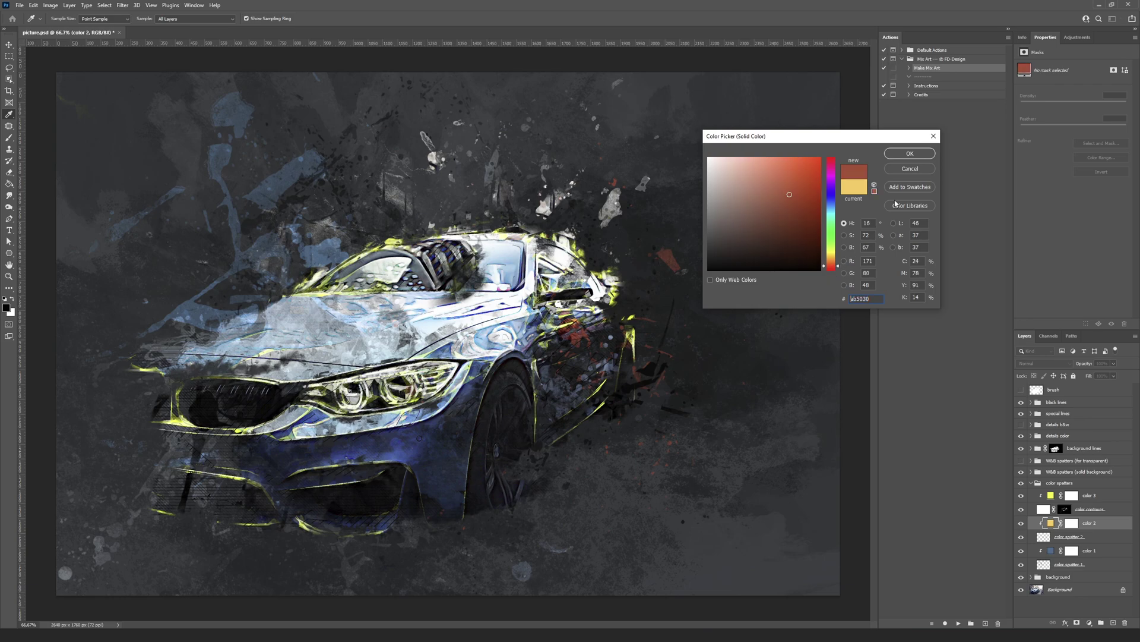
pyautogui.click(910, 154)
# Step: Change the color 3 spatter fill from yellow to orange, then select the W&B spatters (solid background) group
pyautogui.click(1050, 496)
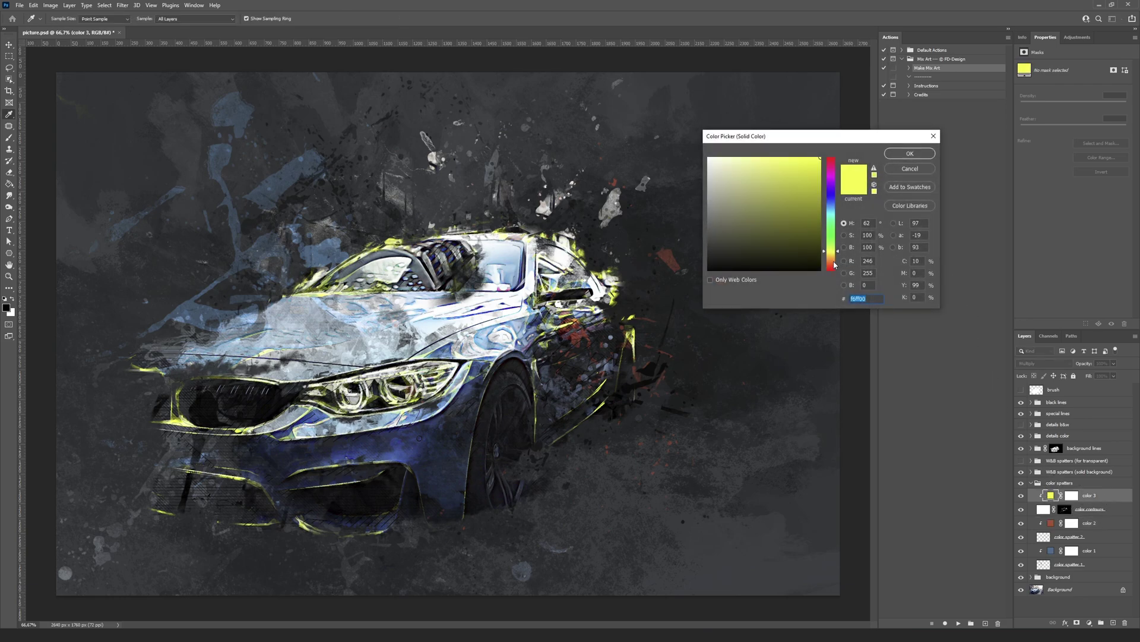
pyautogui.click(834, 261)
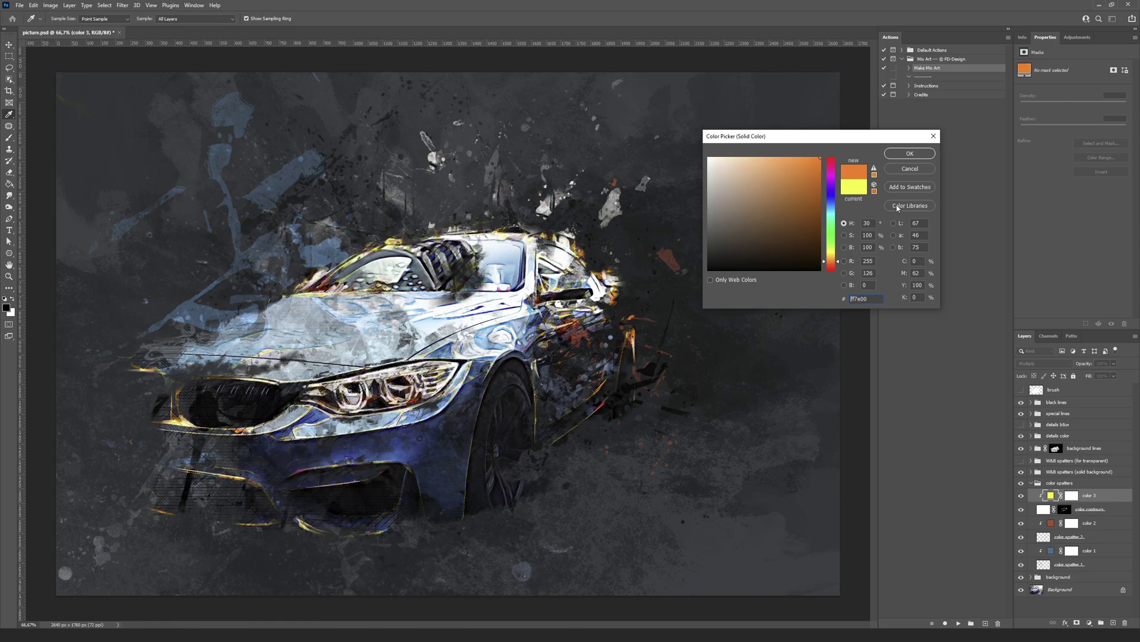
pyautogui.click(930, 154)
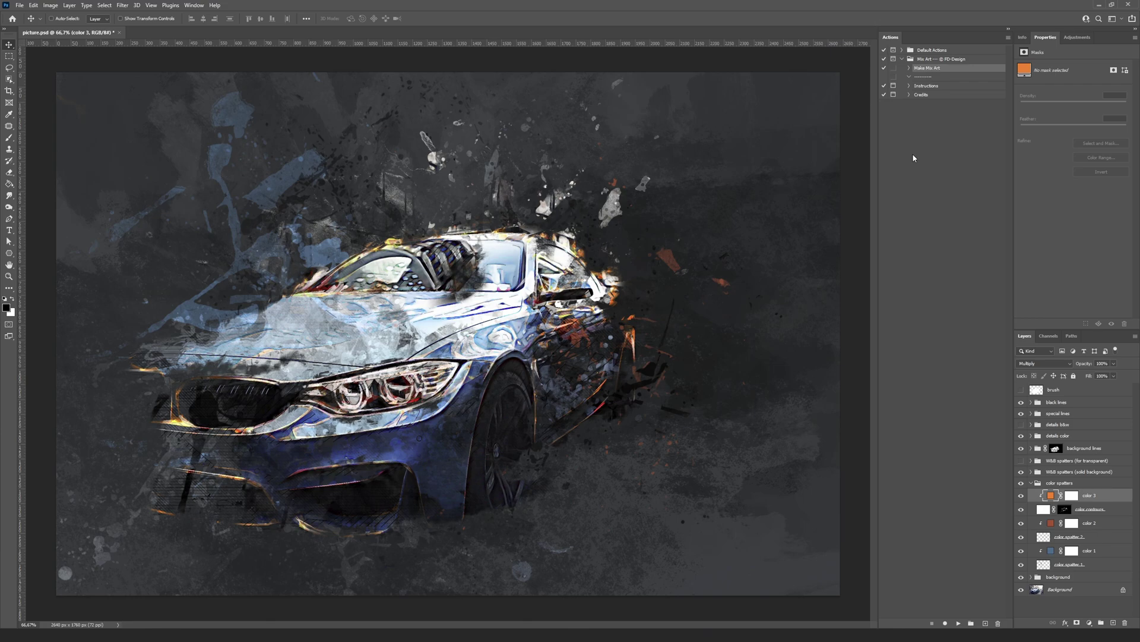
pyautogui.click(1067, 472)
pyautogui.click(1082, 462)
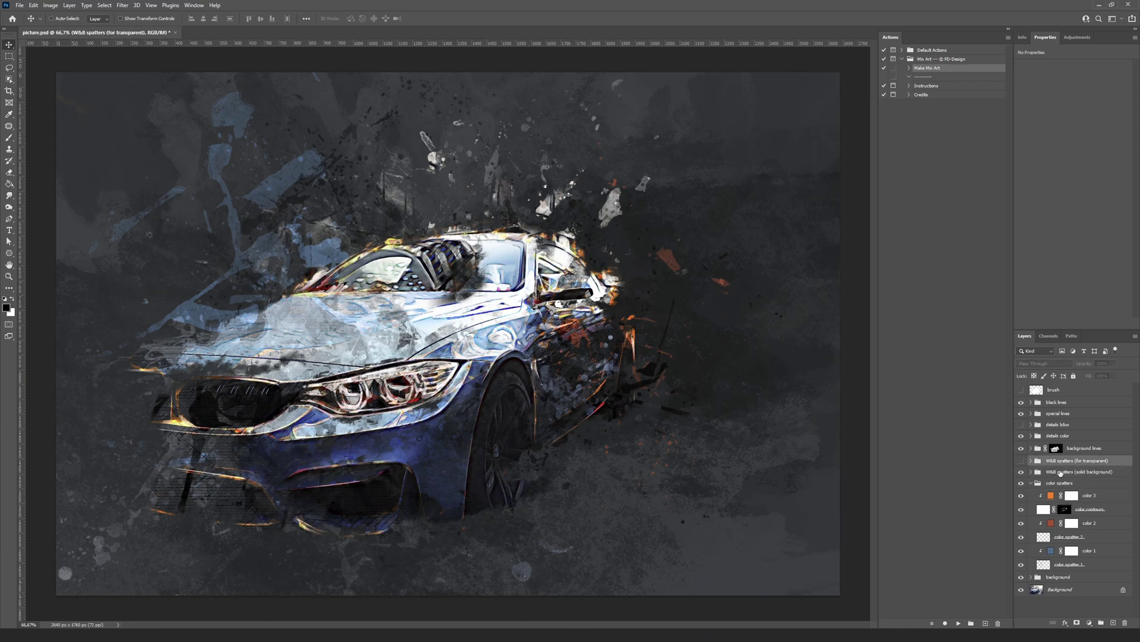
pyautogui.click(1060, 473)
pyautogui.click(1064, 461)
pyautogui.click(1062, 474)
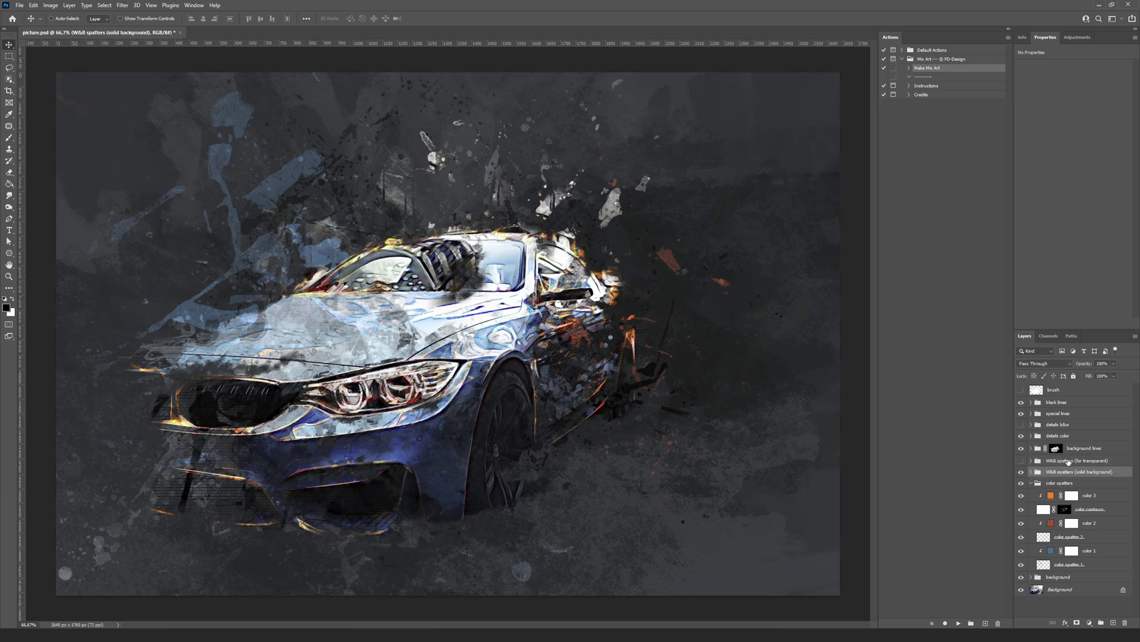
# Step: Compare the two W&B spatters groups, leaving solid background visible and for transparent hidden
pyautogui.click(1068, 462)
pyautogui.click(1062, 475)
pyautogui.click(1068, 463)
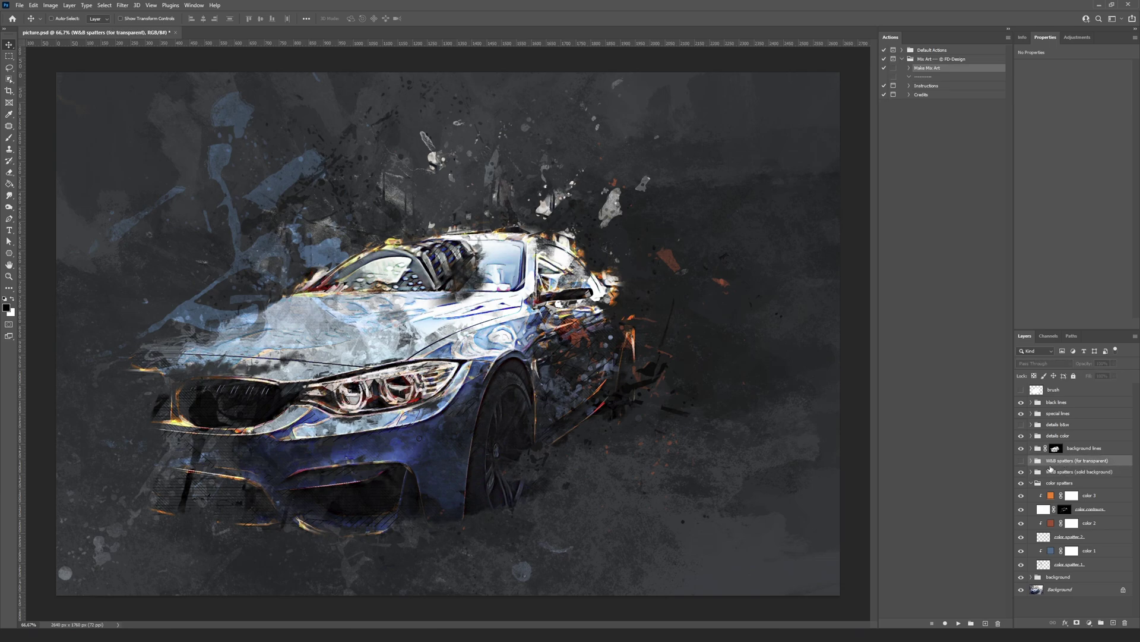
pyautogui.click(1057, 474)
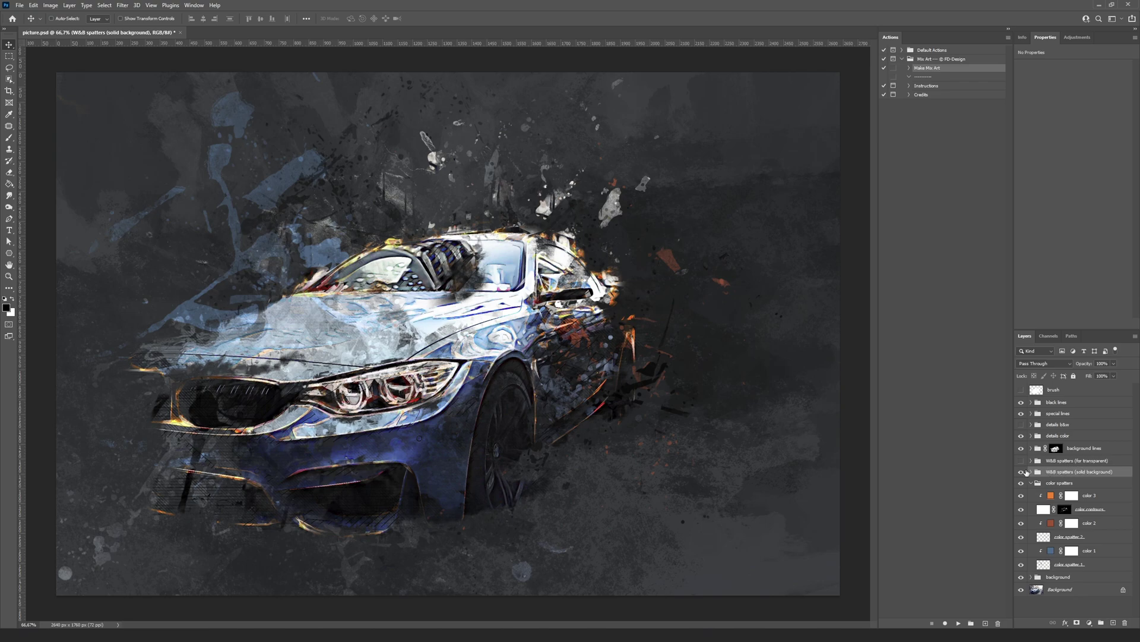
pyautogui.click(1021, 472)
pyautogui.click(1022, 461)
pyautogui.click(1022, 461)
pyautogui.click(1021, 472)
# Step: Adjust Fill on the whites base and blacks base layers, setting blacks base to about 81%
pyautogui.click(1031, 472)
pyautogui.click(1096, 497)
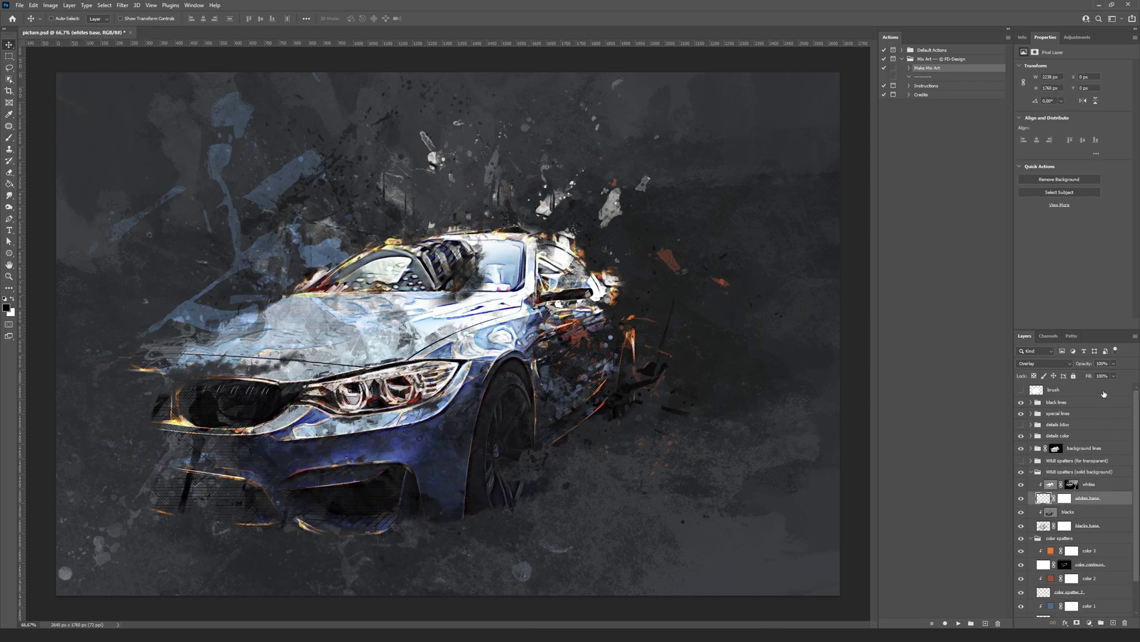
pyautogui.moveTo(1090, 376)
pyautogui.mouseDown()
pyautogui.moveTo(1058, 377)
pyautogui.moveTo(1108, 376)
pyautogui.mouseUp()
pyautogui.press('Return')
pyautogui.click(1094, 524)
pyautogui.moveTo(1091, 376)
pyautogui.mouseDown()
pyautogui.moveTo(1044, 376)
pyautogui.moveTo(1117, 374)
pyautogui.moveTo(1080, 377)
pyautogui.mouseUp()
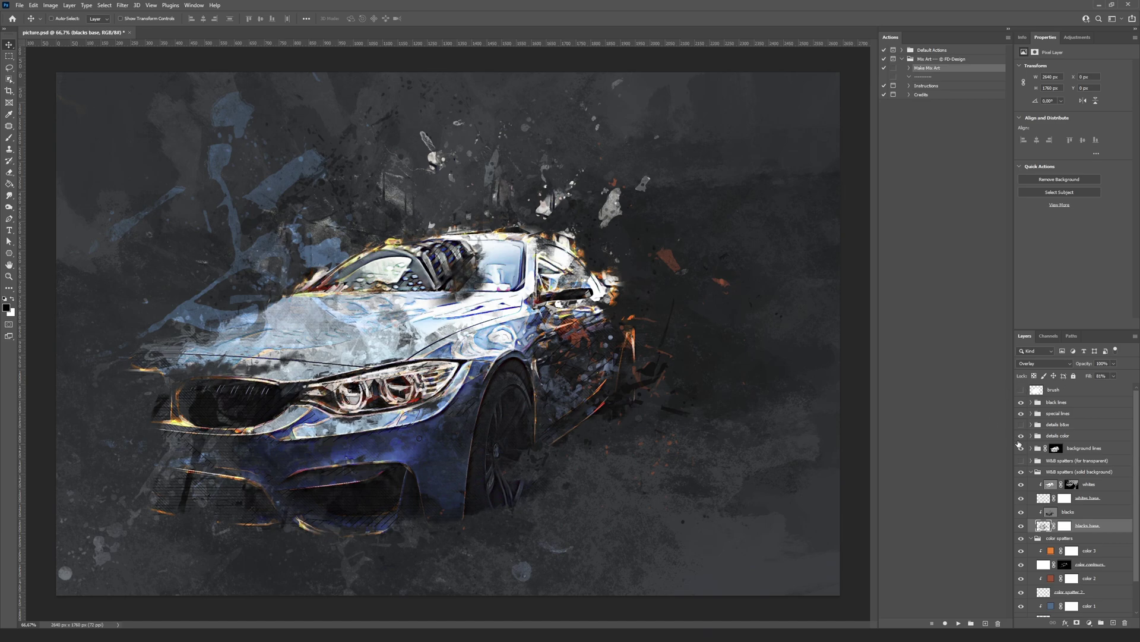
pyautogui.keyDown('ctrl'); pyautogui.click(1031, 472); pyautogui.keyUp('ctrl')
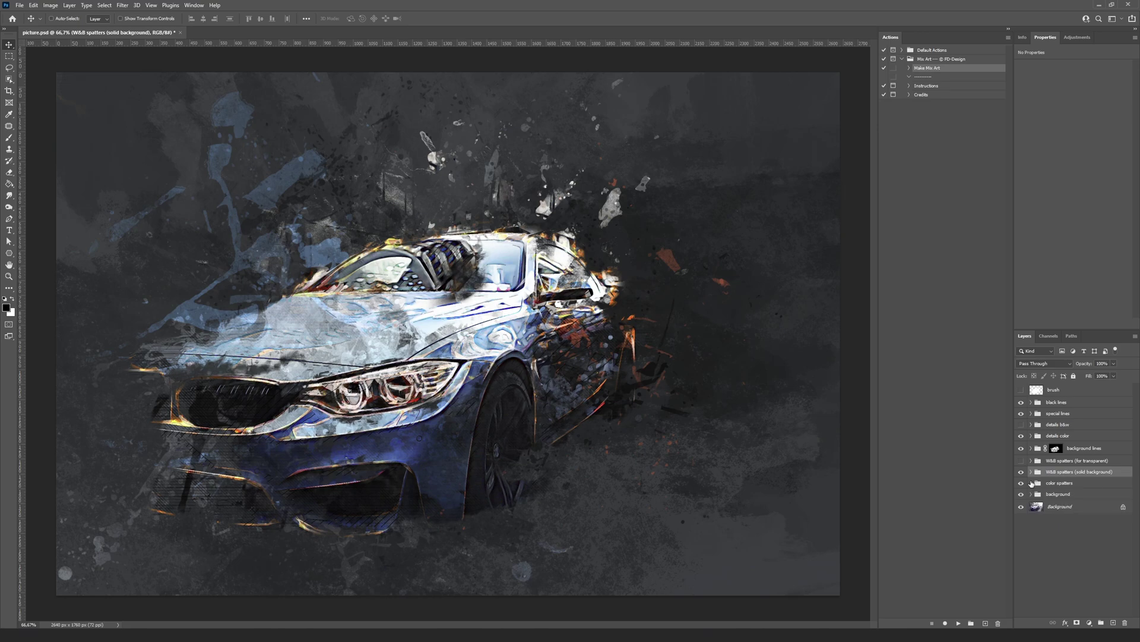
pyautogui.click(1094, 450)
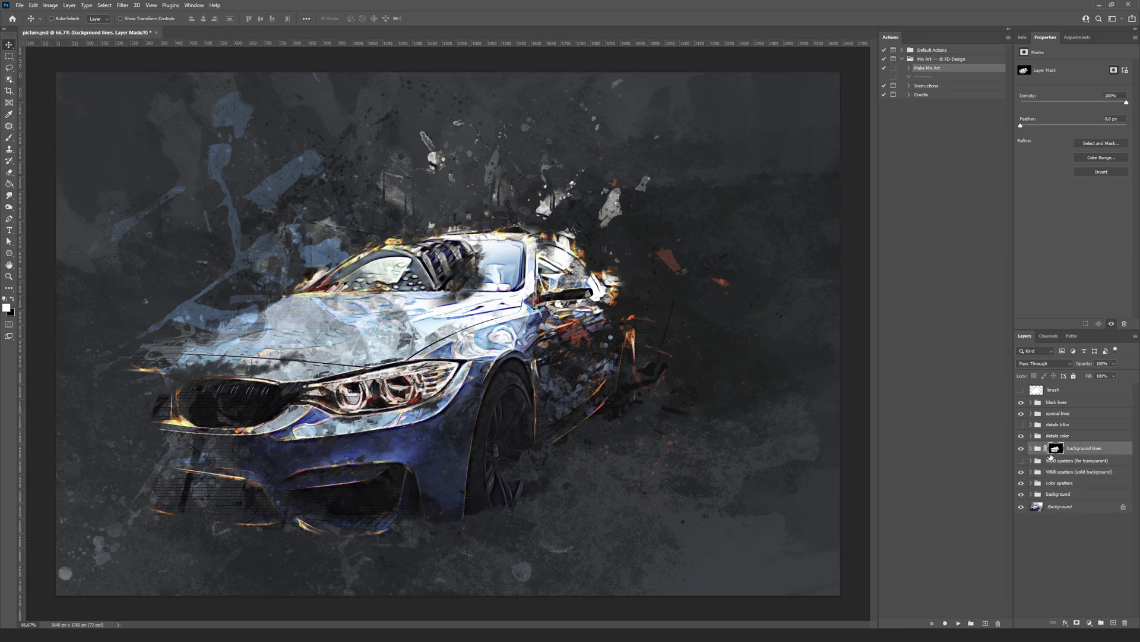
pyautogui.click(1021, 449)
pyautogui.click(1021, 449)
pyautogui.click(1022, 450)
pyautogui.click(1022, 450)
pyautogui.click(1062, 437)
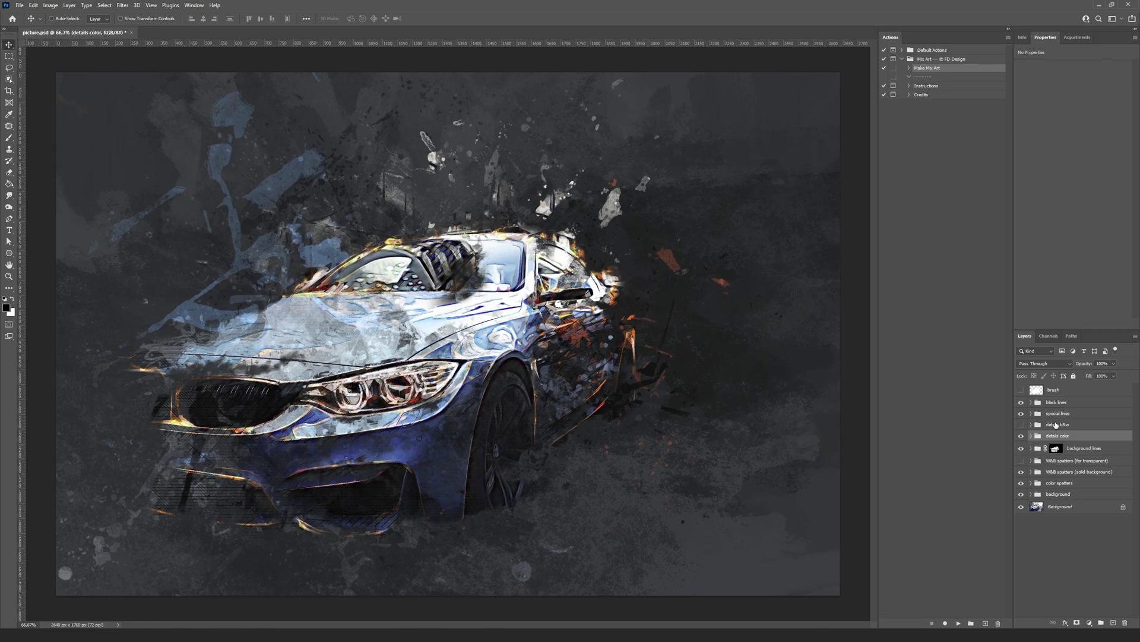
# Step: Compare the details color and details b&w groups, leaving the colour details shown
pyautogui.click(1056, 425)
pyautogui.click(1059, 434)
pyautogui.click(1062, 429)
pyautogui.click(1058, 440)
pyautogui.click(1062, 427)
pyautogui.click(1054, 440)
pyautogui.click(1021, 436)
pyautogui.click(1021, 424)
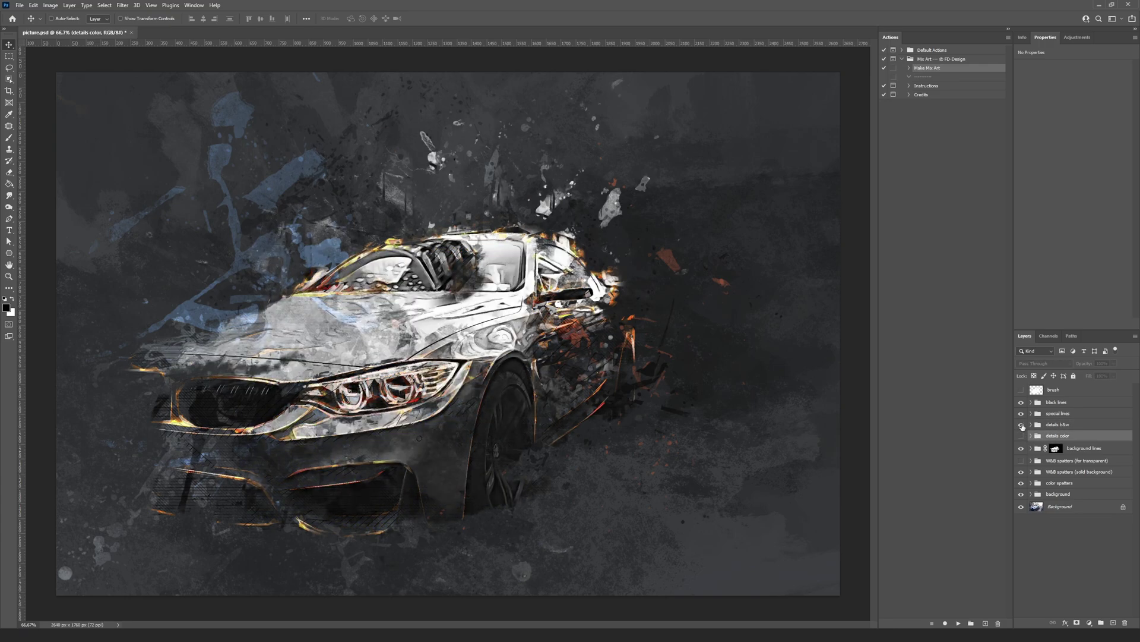
pyautogui.click(1021, 424)
pyautogui.click(1021, 435)
pyautogui.click(1021, 437)
pyautogui.click(1021, 436)
pyautogui.click(1021, 435)
pyautogui.click(1020, 435)
# Step: Expand details color and recheck it against details b&w, keeping only colour visible
pyautogui.press('b')
pyautogui.click(1031, 435)
pyautogui.click(1021, 424)
pyautogui.click(1021, 436)
pyautogui.click(1021, 436)
pyautogui.click(1021, 424)
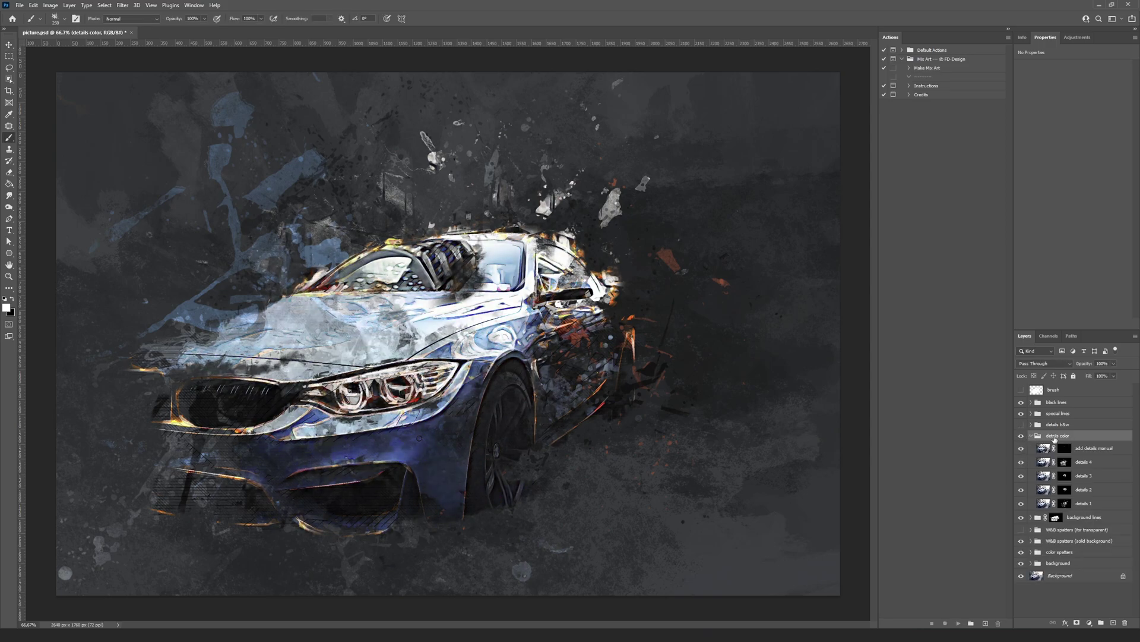
# Step: Hide and show details 1 through details 4 one by one to compare their effects
pyautogui.click(1093, 503)
pyautogui.click(1097, 487)
pyautogui.click(1099, 475)
pyautogui.click(1101, 462)
pyautogui.click(1102, 450)
pyautogui.click(1093, 503)
pyautogui.click(1021, 503)
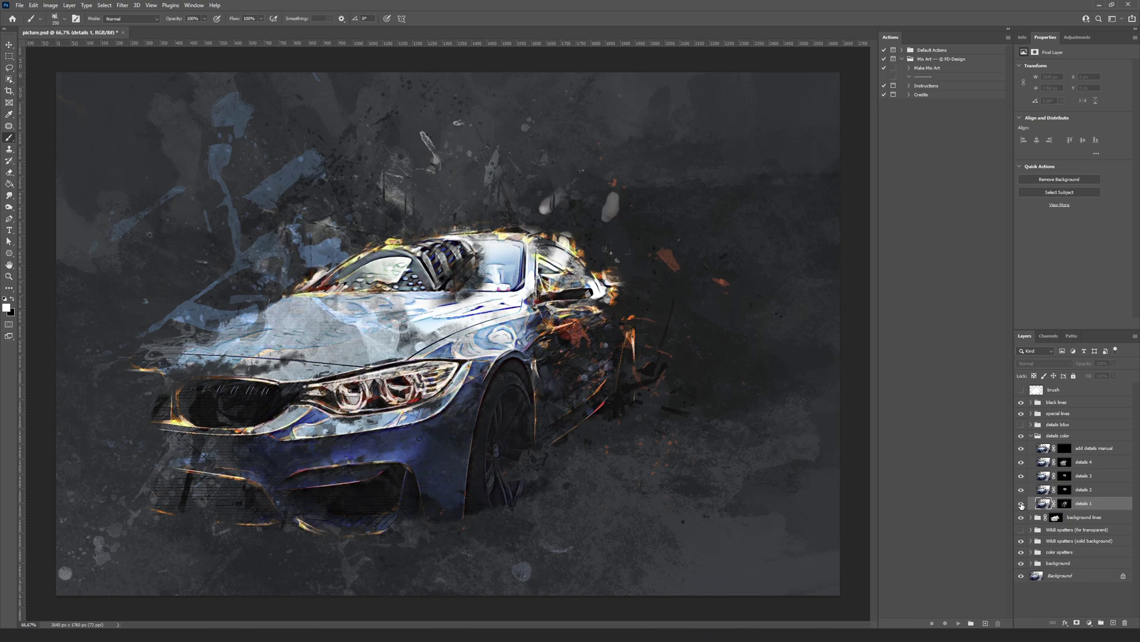
pyautogui.click(1021, 503)
pyautogui.click(1021, 489)
pyautogui.click(1021, 489)
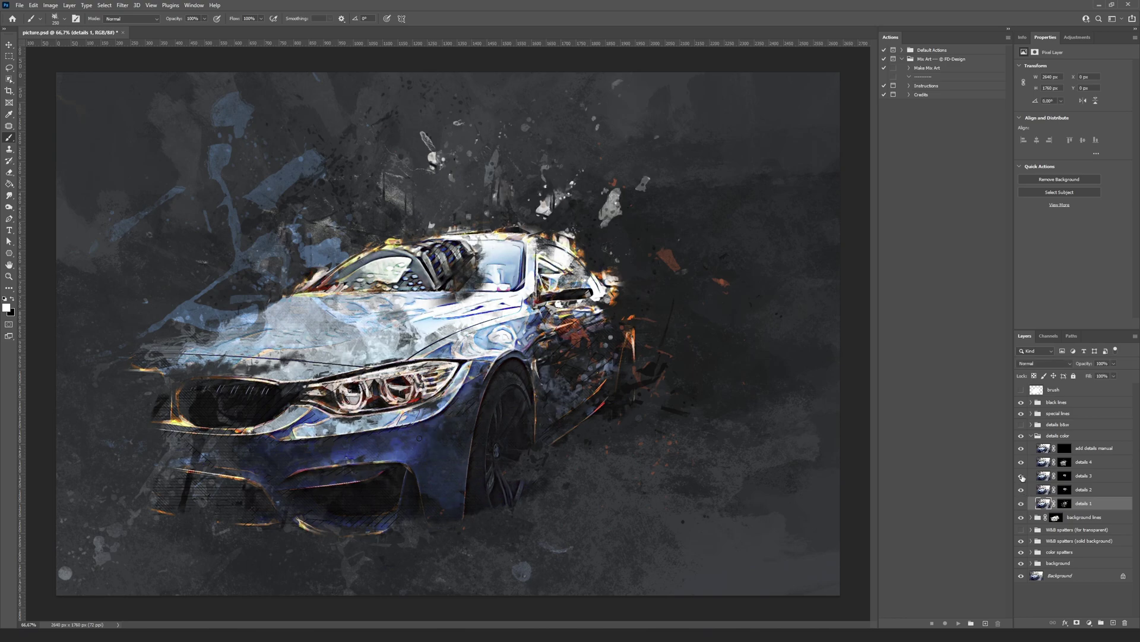
pyautogui.click(1021, 476)
pyautogui.click(1021, 475)
pyautogui.click(1021, 463)
pyautogui.click(1021, 462)
pyautogui.click(1021, 462)
pyautogui.click(1022, 462)
# Step: Try details 4 at 66% fill, restore 100%, and target the add details manual mask
pyautogui.click(1099, 463)
pyautogui.click(1113, 375)
pyautogui.moveTo(1116, 387)
pyautogui.mouseDown()
pyautogui.moveTo(1101, 392)
pyautogui.moveTo(1121, 390)
pyautogui.mouseUp()
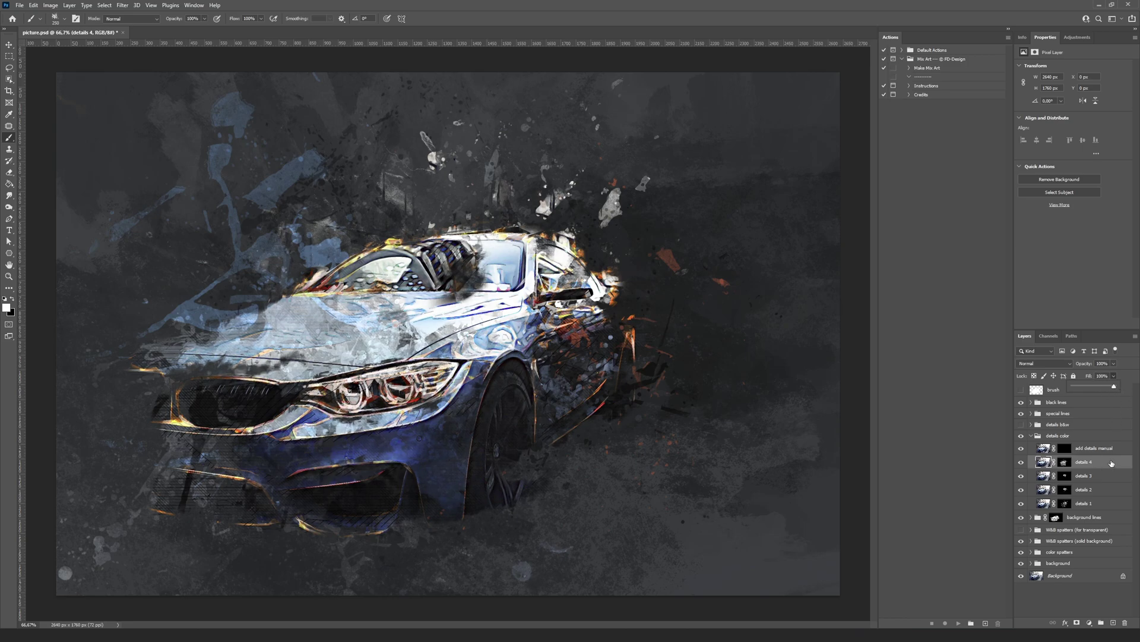
pyautogui.click(1111, 459)
pyautogui.click(1113, 448)
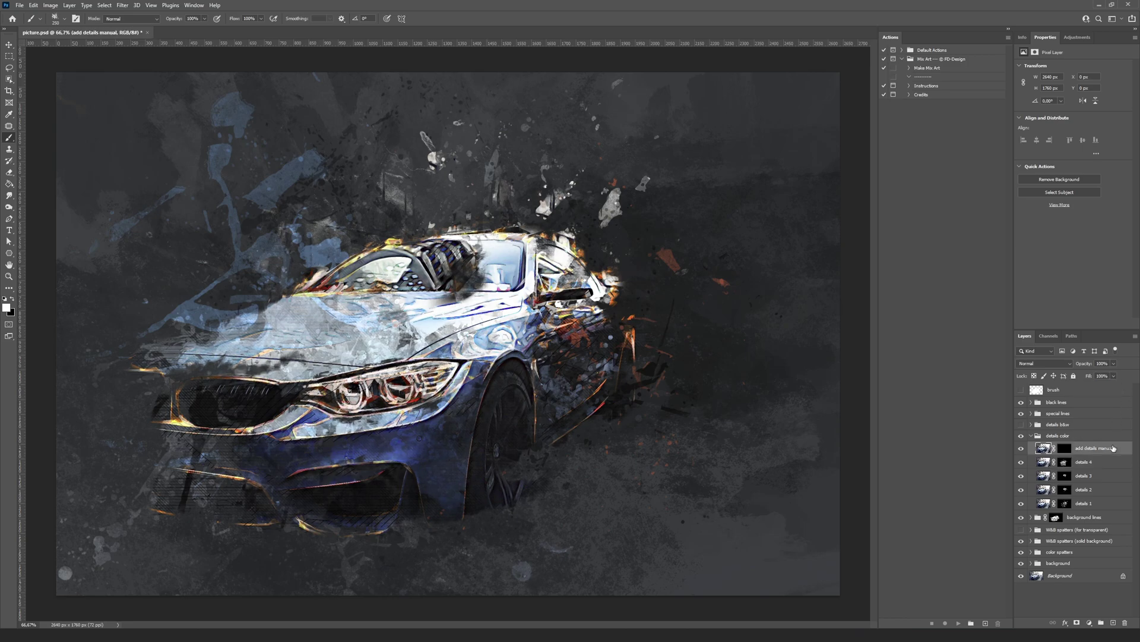
pyautogui.click(1065, 449)
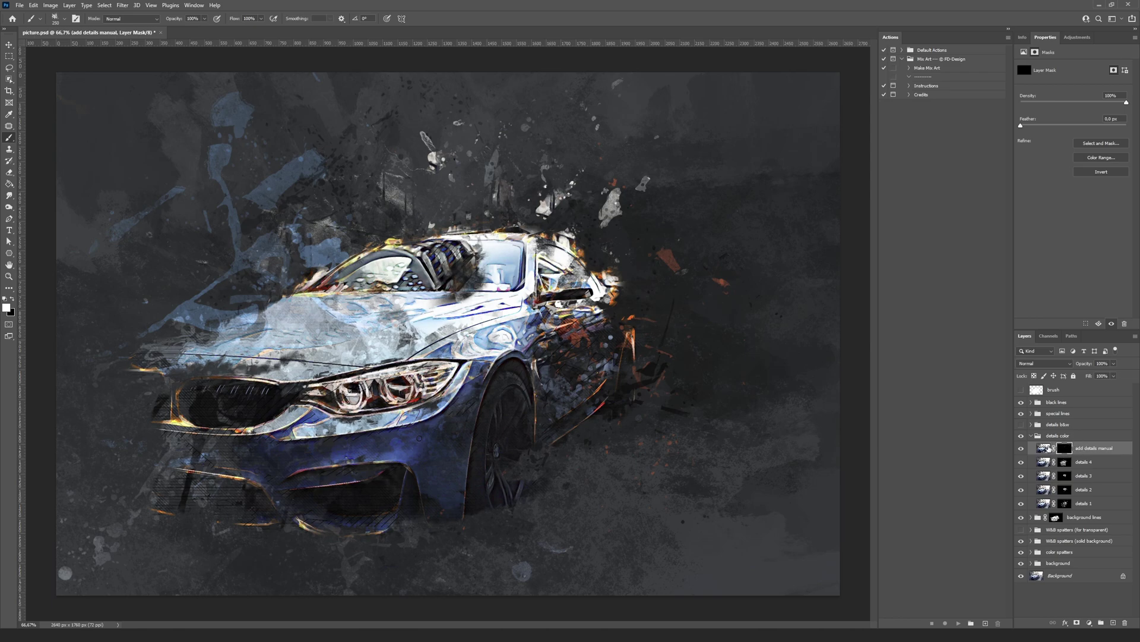
# Step: Set the foreground colour to white and choose the MANUAL PAINTING brush
pyautogui.click(7, 307)
pyautogui.click(706, 172)
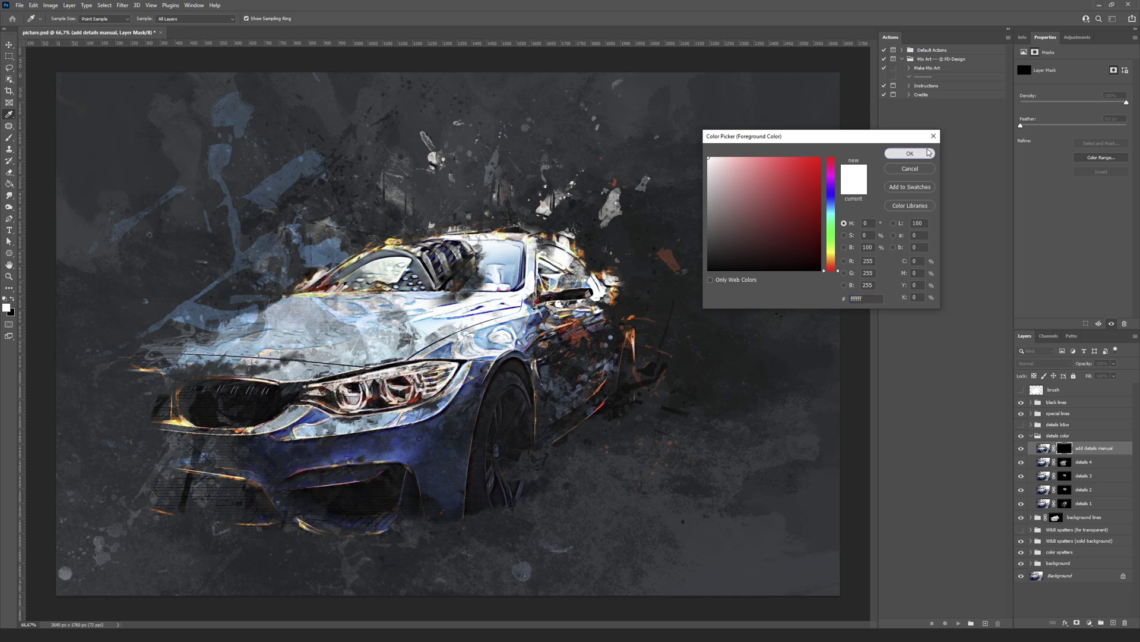
pyautogui.click(909, 153)
pyautogui.press('b')
pyautogui.rightClick(641, 169)
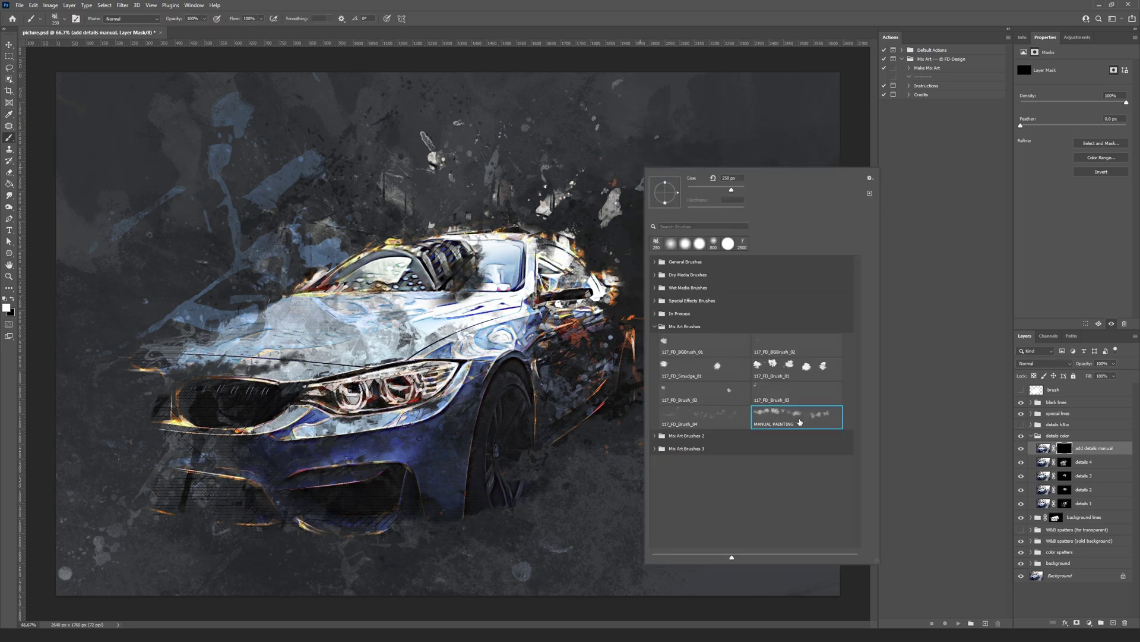
pyautogui.click(800, 419)
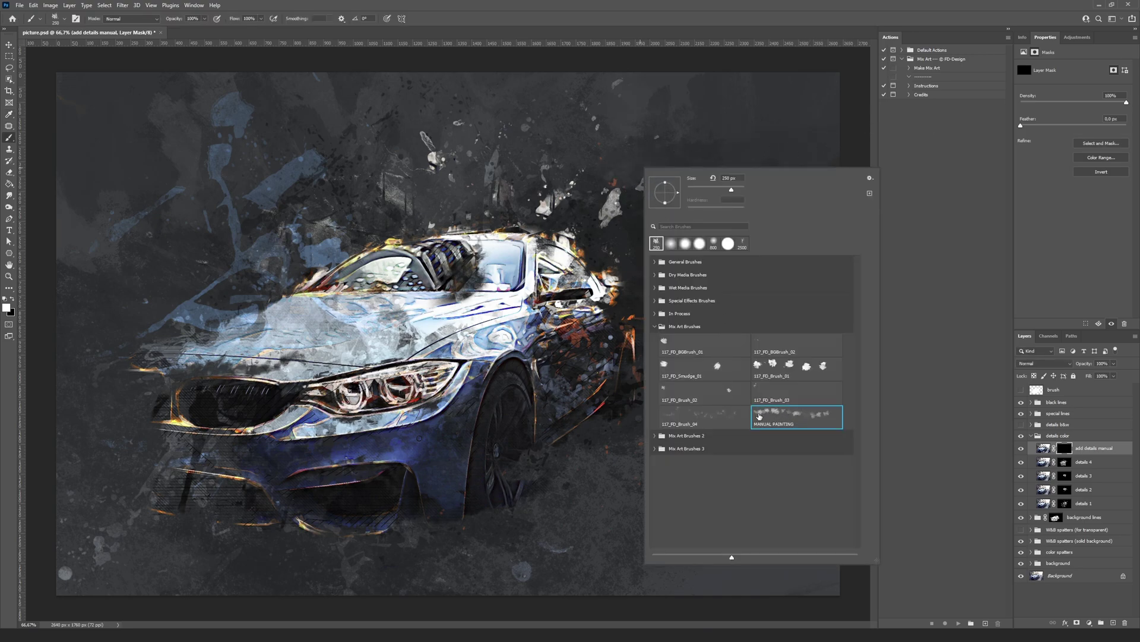
pyautogui.click(840, 25)
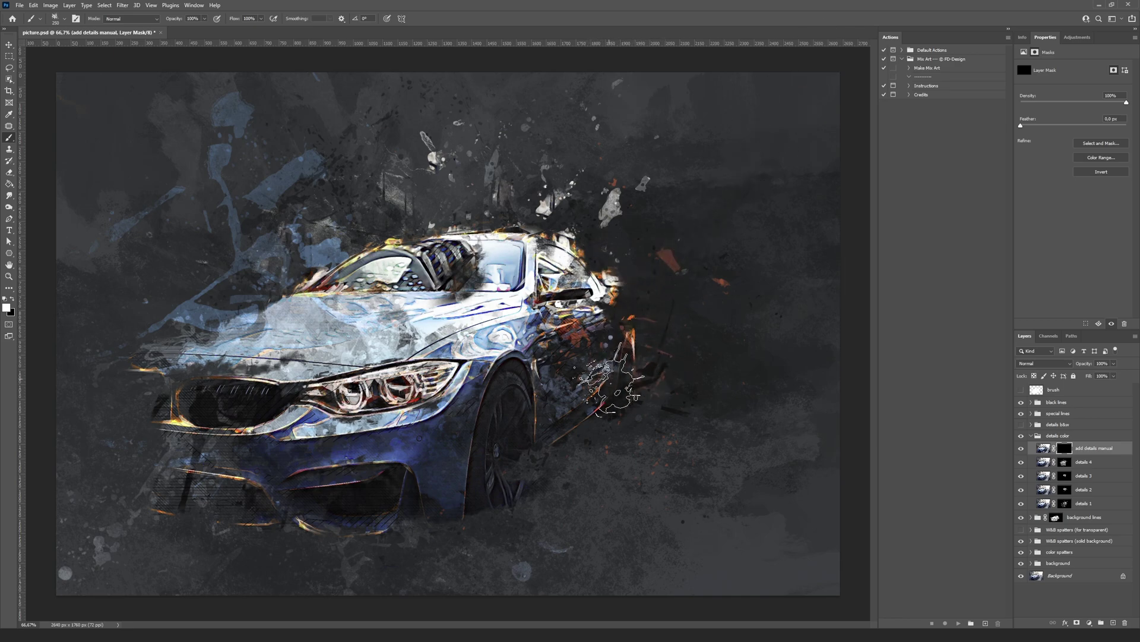
# Step: Paint extra detail into the rear fender, undoing the strokes above the roof
pyautogui.moveTo(609, 381)
pyautogui.mouseDown()
pyautogui.moveTo(515, 434)
pyautogui.moveTo(528, 400)
pyautogui.moveTo(575, 352)
pyautogui.moveTo(554, 393)
pyautogui.moveTo(551, 351)
pyautogui.moveTo(507, 421)
pyautogui.moveTo(545, 422)
pyautogui.moveTo(529, 458)
pyautogui.mouseUp()
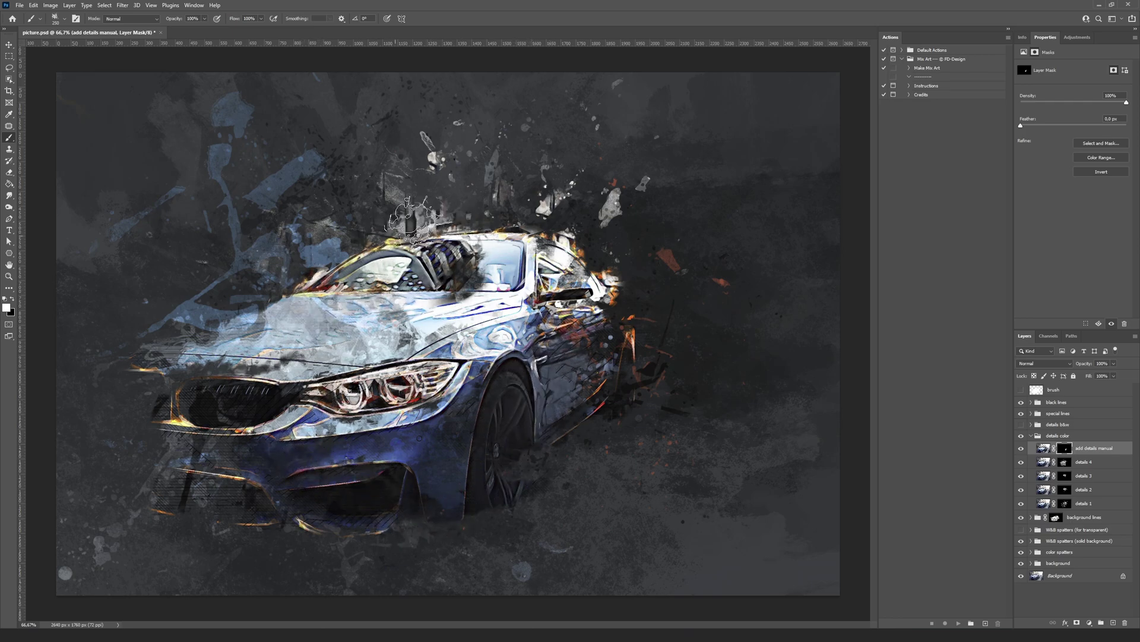
pyautogui.moveTo(415, 219)
pyautogui.mouseDown()
pyautogui.moveTo(443, 237)
pyautogui.moveTo(565, 226)
pyautogui.moveTo(475, 249)
pyautogui.mouseUp()
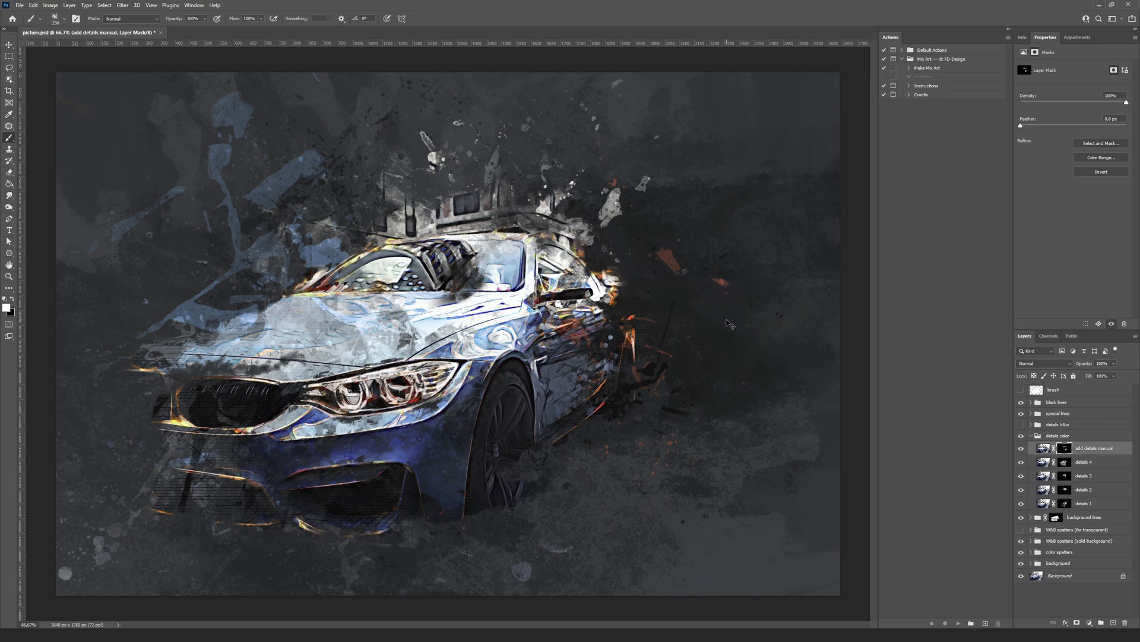
pyautogui.hotkey('ctrl', 'z')
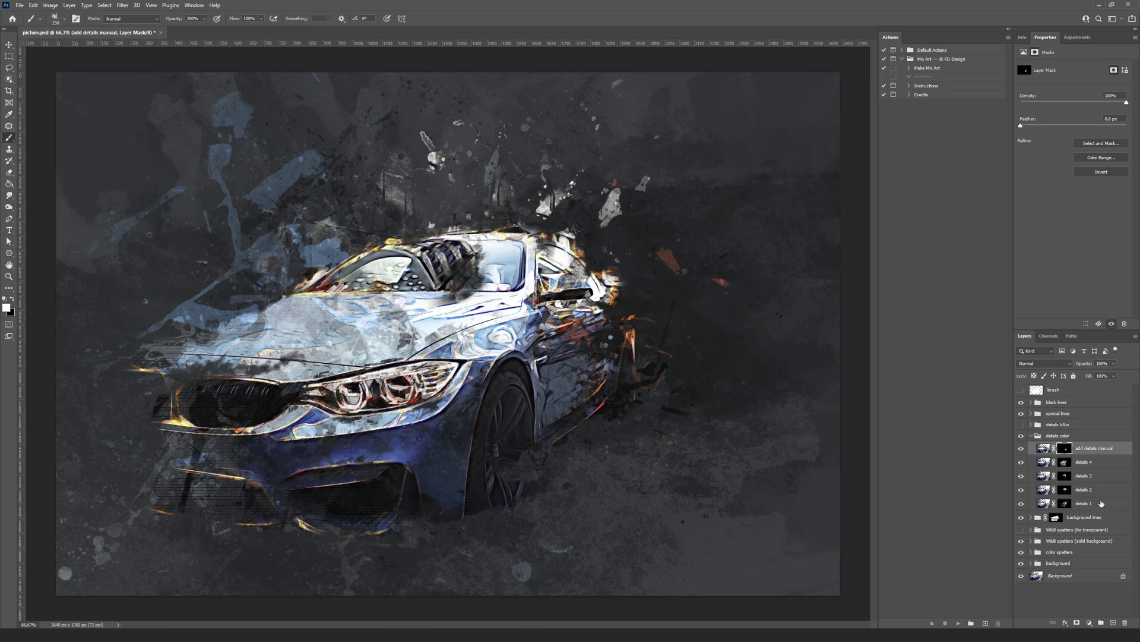
pyautogui.click(1102, 503)
# Step: Hide and re-show details 1 through 4 one by one to compare their effect on the car
pyautogui.click(1021, 503)
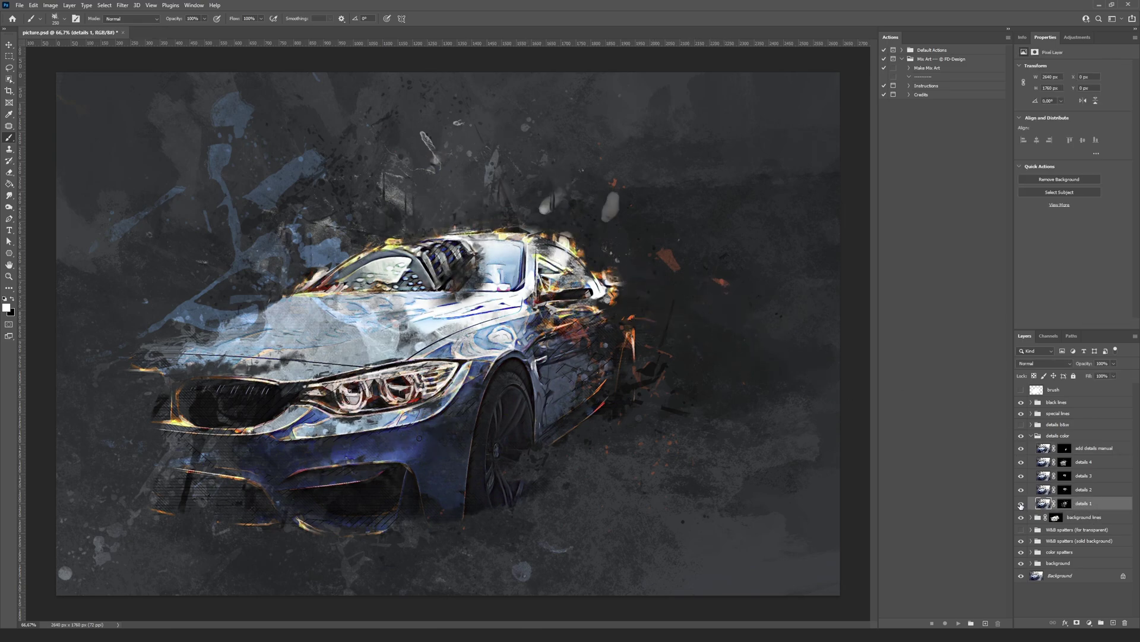
pyautogui.click(1021, 503)
pyautogui.click(1022, 490)
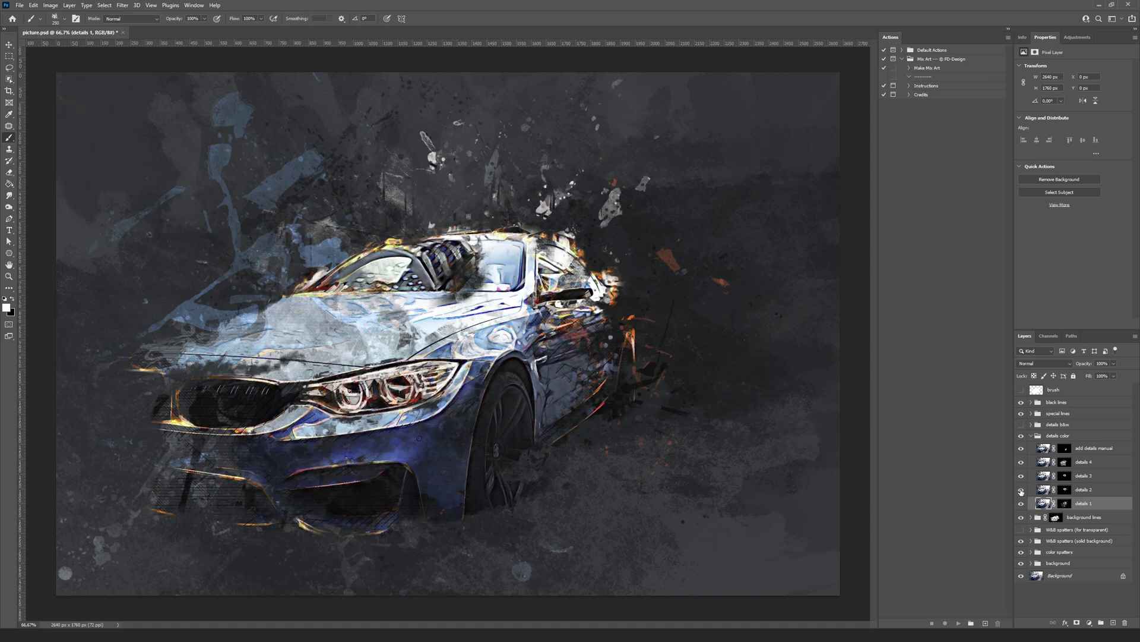
pyautogui.click(1021, 490)
pyautogui.click(1021, 476)
pyautogui.click(1022, 476)
pyautogui.click(1021, 462)
pyautogui.click(1021, 462)
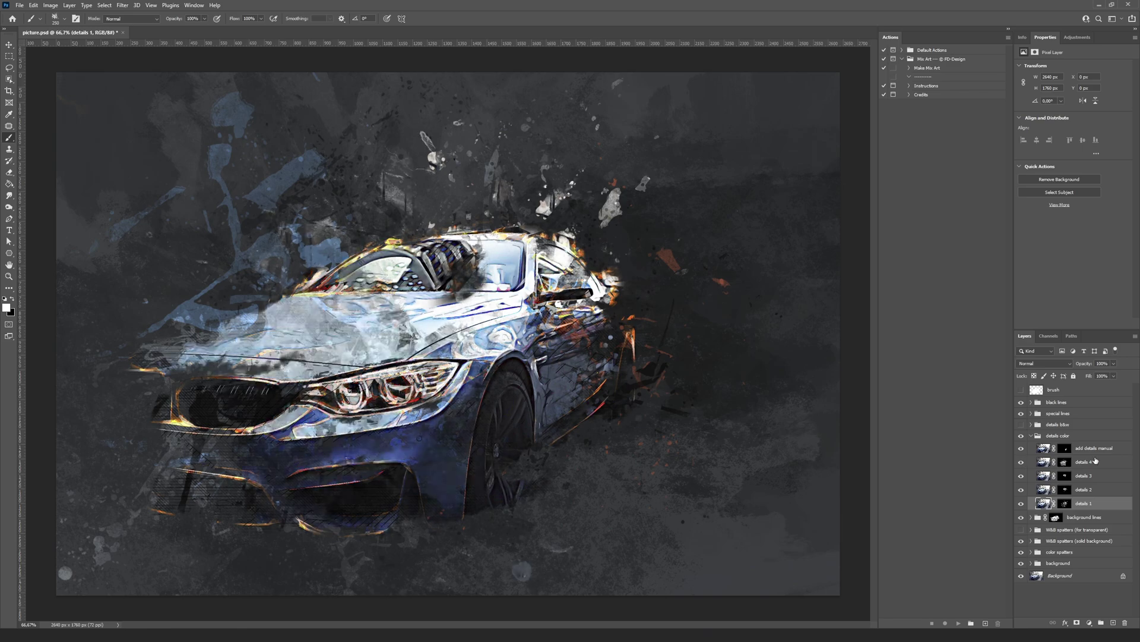
# Step: Paint black on the details 4 mask to hide its texture along the hood's front-left edge
pyautogui.click(1065, 462)
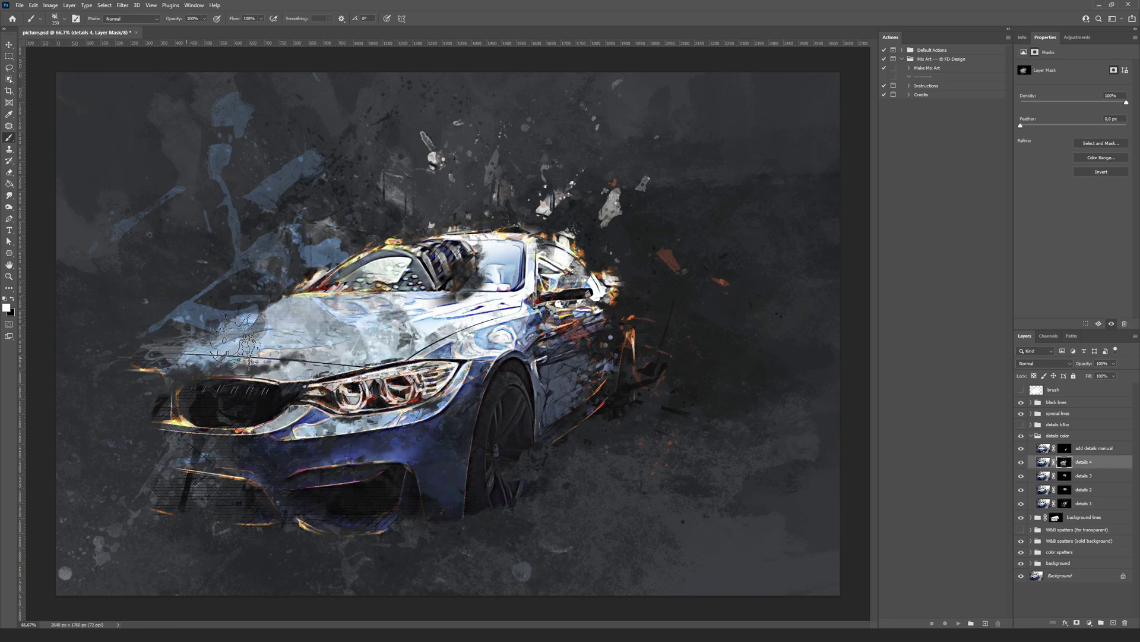
pyautogui.click(11, 299)
pyautogui.moveTo(249, 345)
pyautogui.mouseDown()
pyautogui.moveTo(149, 357)
pyautogui.moveTo(256, 317)
pyautogui.moveTo(196, 363)
pyautogui.moveTo(175, 359)
pyautogui.moveTo(199, 383)
pyautogui.moveTo(166, 457)
pyautogui.moveTo(166, 490)
pyautogui.moveTo(184, 472)
pyautogui.moveTo(208, 347)
pyautogui.moveTo(228, 338)
pyautogui.moveTo(208, 359)
pyautogui.moveTo(267, 305)
pyautogui.moveTo(336, 324)
pyautogui.moveTo(253, 353)
pyautogui.moveTo(244, 389)
pyautogui.moveTo(288, 380)
pyautogui.moveTo(178, 419)
pyautogui.mouseUp()
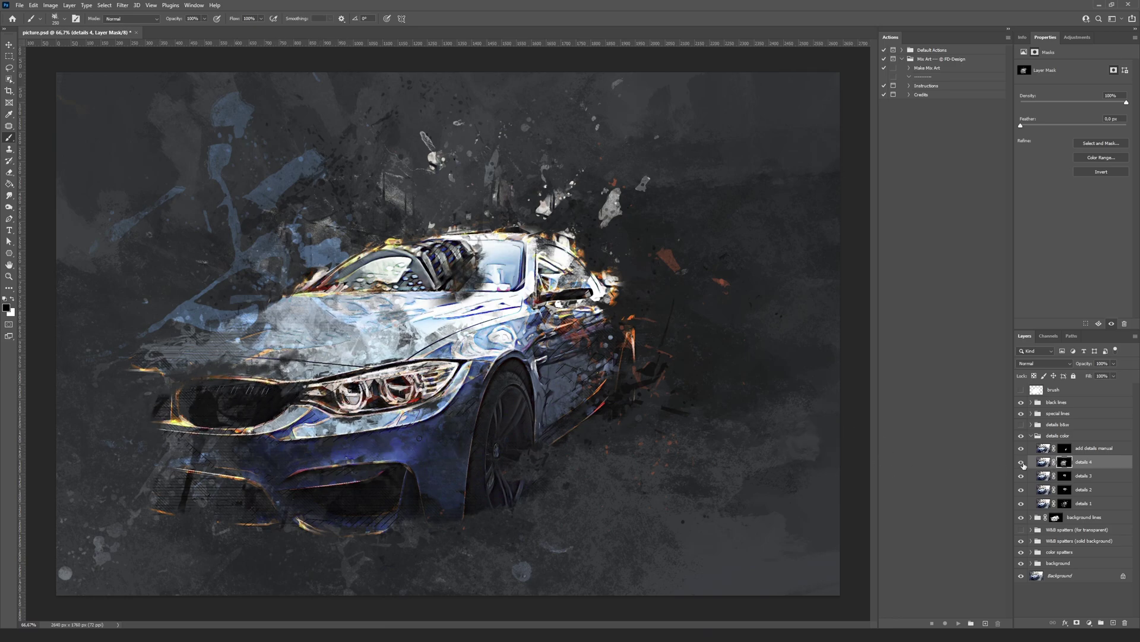
# Step: Hide and re-show each details layer again to check the masked result
pyautogui.click(1021, 462)
pyautogui.click(1021, 462)
pyautogui.click(1021, 448)
pyautogui.click(1021, 449)
pyautogui.click(1021, 503)
pyautogui.click(1021, 503)
pyautogui.click(1021, 490)
pyautogui.click(1021, 489)
pyautogui.click(1021, 476)
pyautogui.click(1021, 476)
pyautogui.click(1021, 462)
pyautogui.click(1021, 462)
# Step: Collapse the details color group in the Layers panel
pyautogui.click(1032, 437)
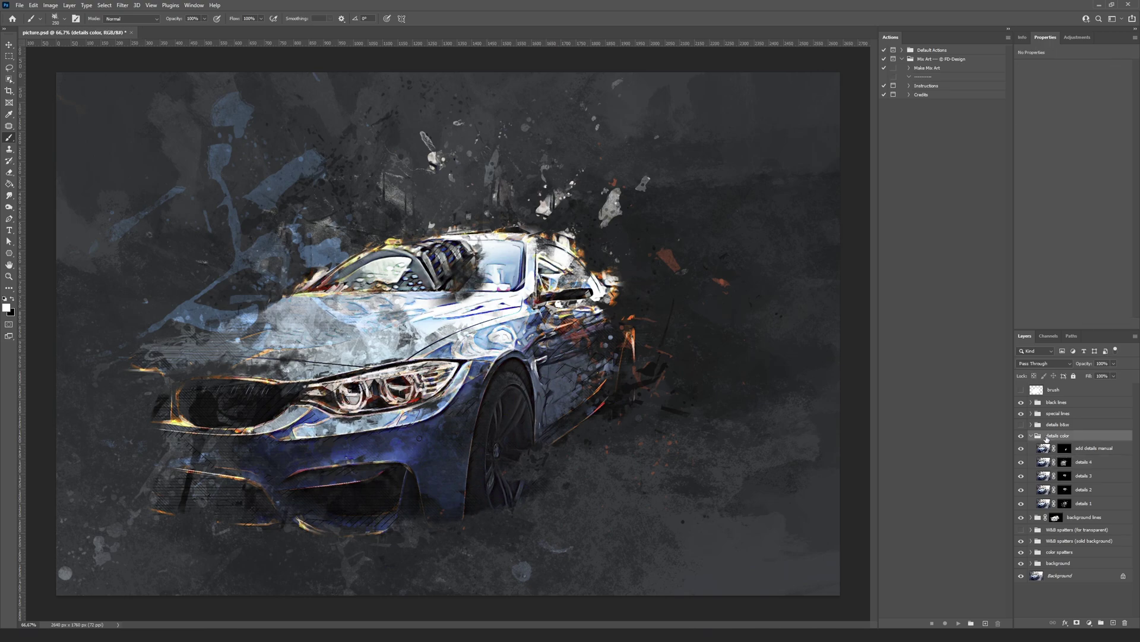
pyautogui.click(1030, 436)
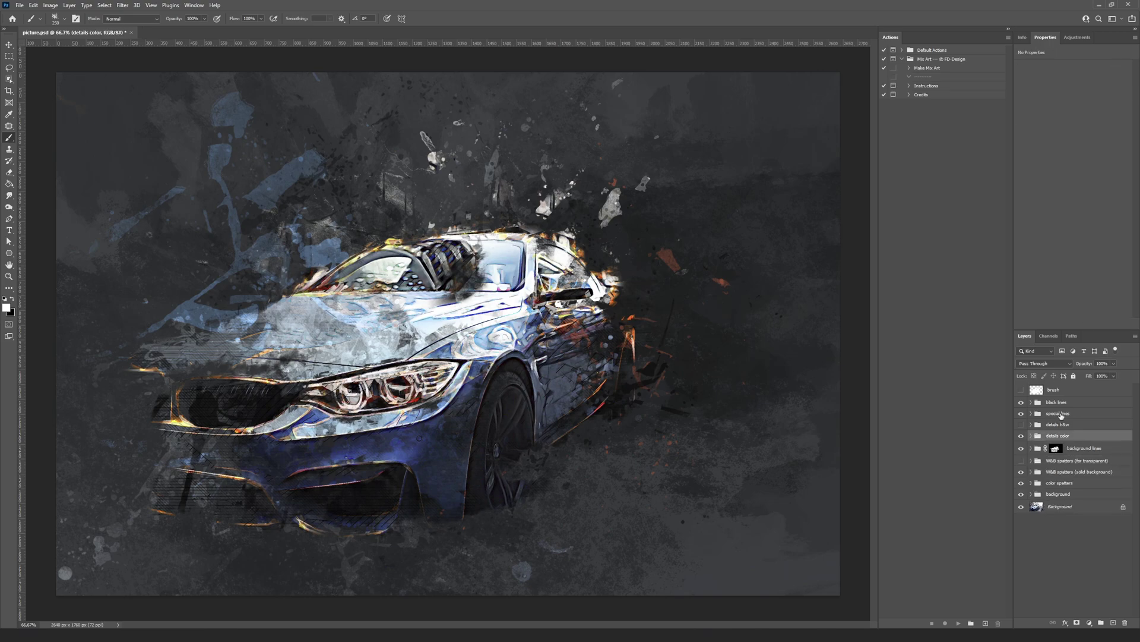
pyautogui.click(1059, 415)
# Step: Hide and re-show the special lines and black lines groups to compare them
pyautogui.click(1062, 405)
pyautogui.click(1021, 413)
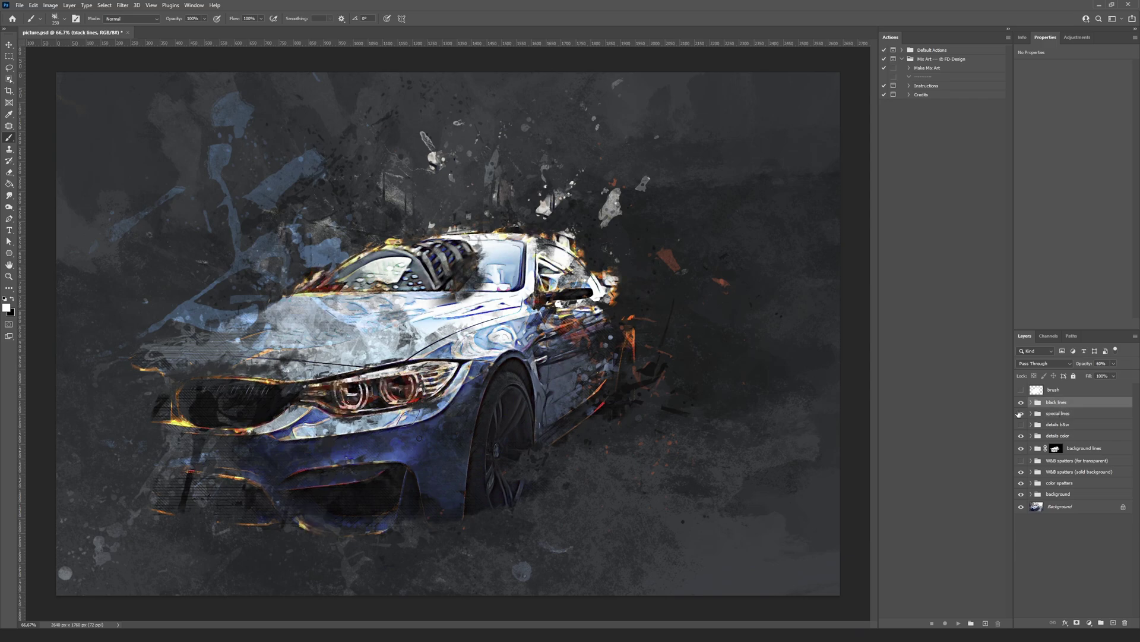
pyautogui.click(1020, 414)
pyautogui.click(1020, 403)
pyautogui.click(1020, 403)
pyautogui.click(1069, 414)
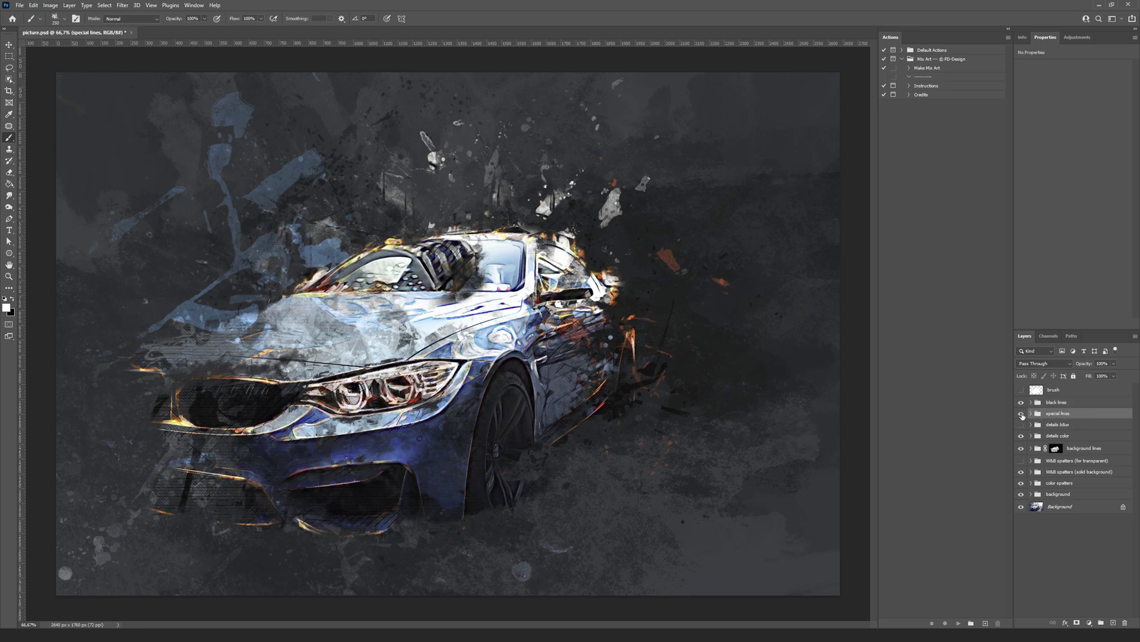
pyautogui.click(1021, 413)
pyautogui.click(1021, 413)
pyautogui.click(1020, 403)
pyautogui.click(1020, 403)
# Step: Lower the special lines group's Fill to 35%
pyautogui.click(1112, 376)
pyautogui.moveTo(1114, 387); pyautogui.dragTo(1137, 387)
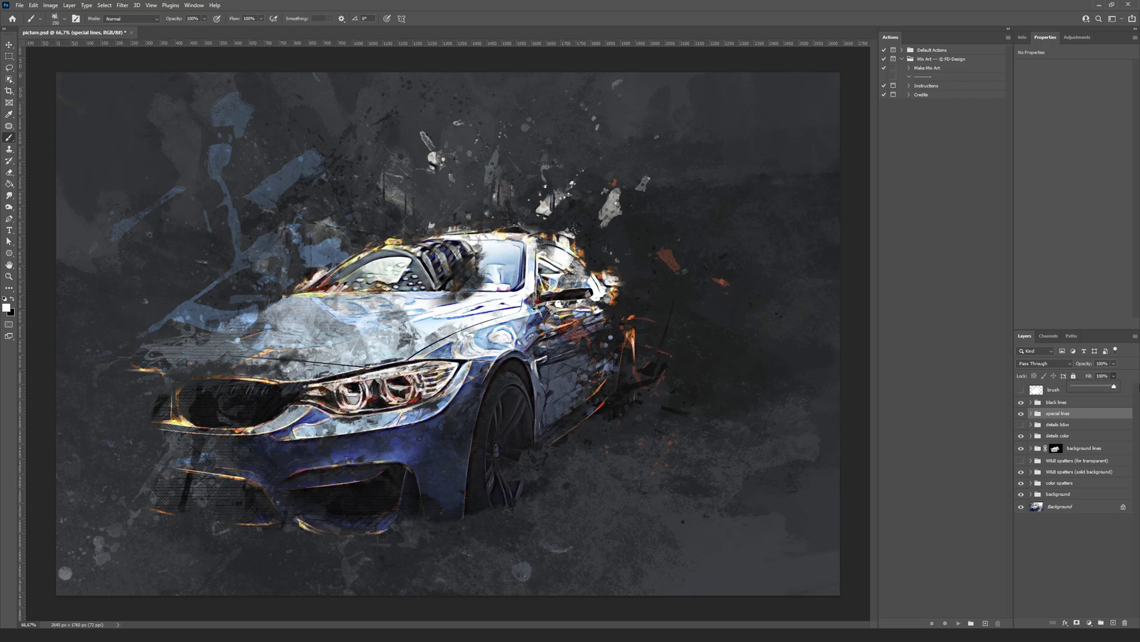
pyautogui.click(1108, 417)
# Step: Hide the details color group and show the details b&w group instead
pyautogui.click(1077, 437)
pyautogui.click(1021, 436)
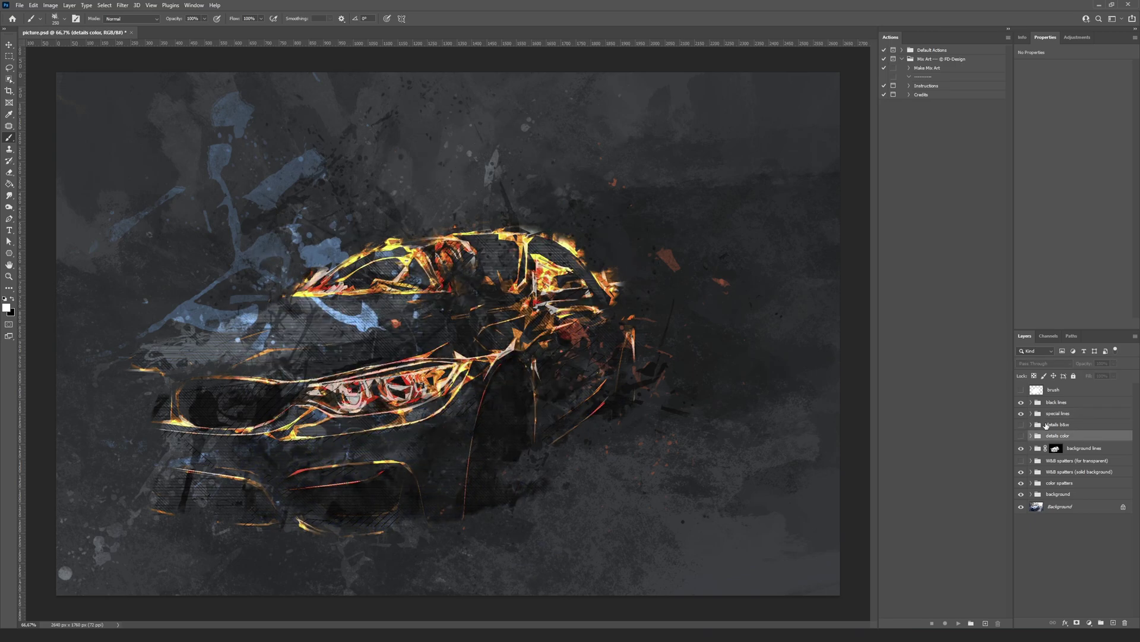
pyautogui.click(1046, 426)
pyautogui.click(1021, 425)
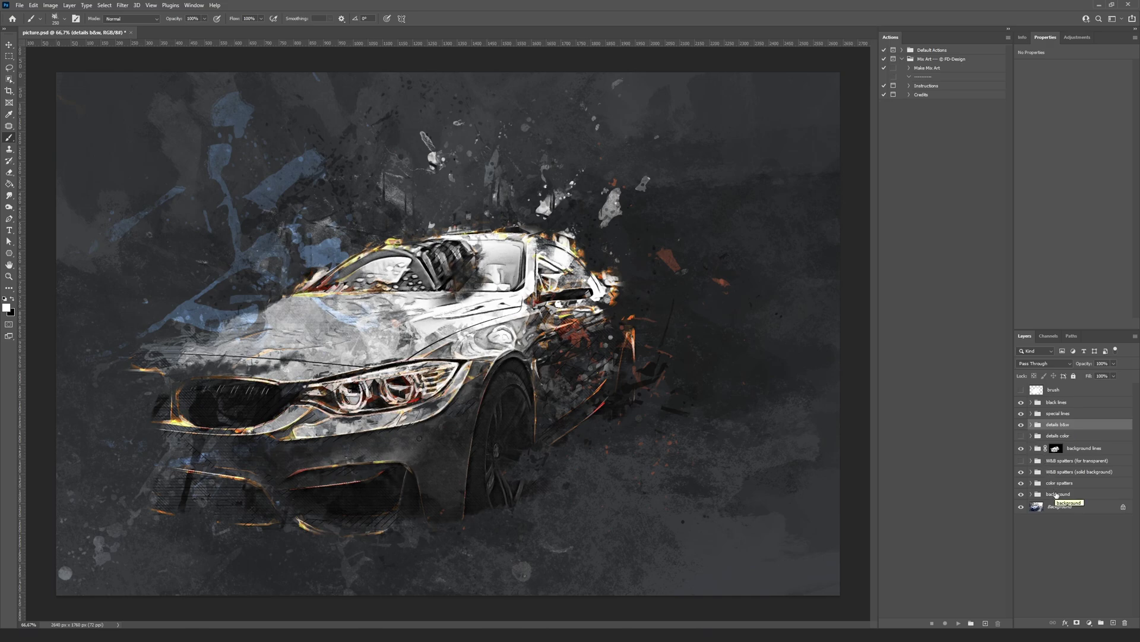
pyautogui.click(1040, 494)
pyautogui.click(1031, 495)
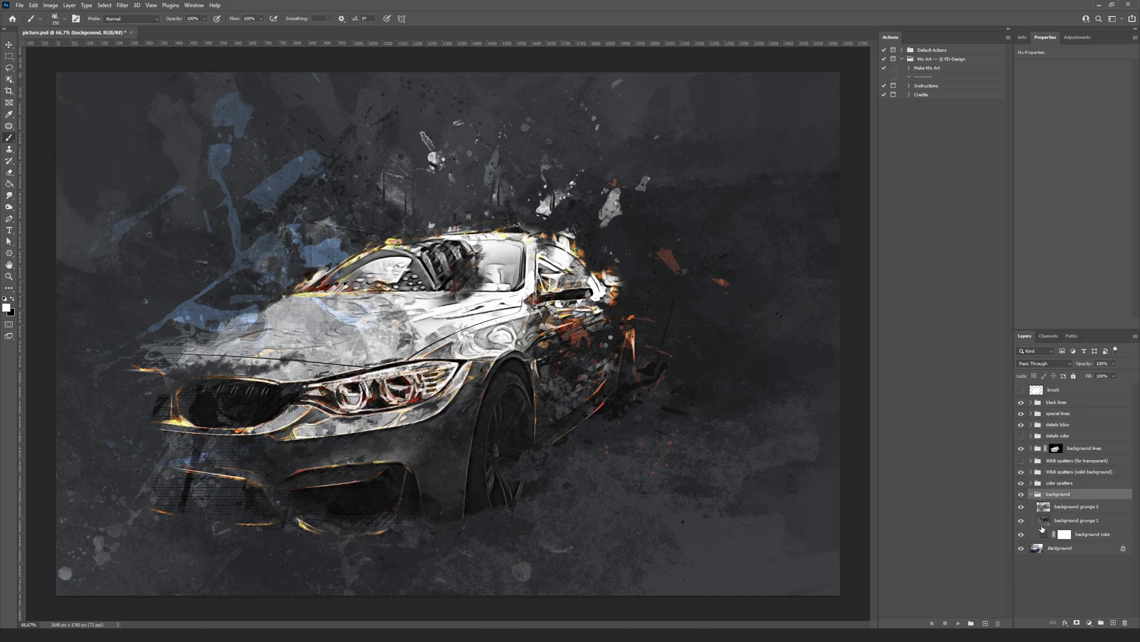
# Step: Collapse the background group and hide it to reveal the original street photo
pyautogui.click(1094, 534)
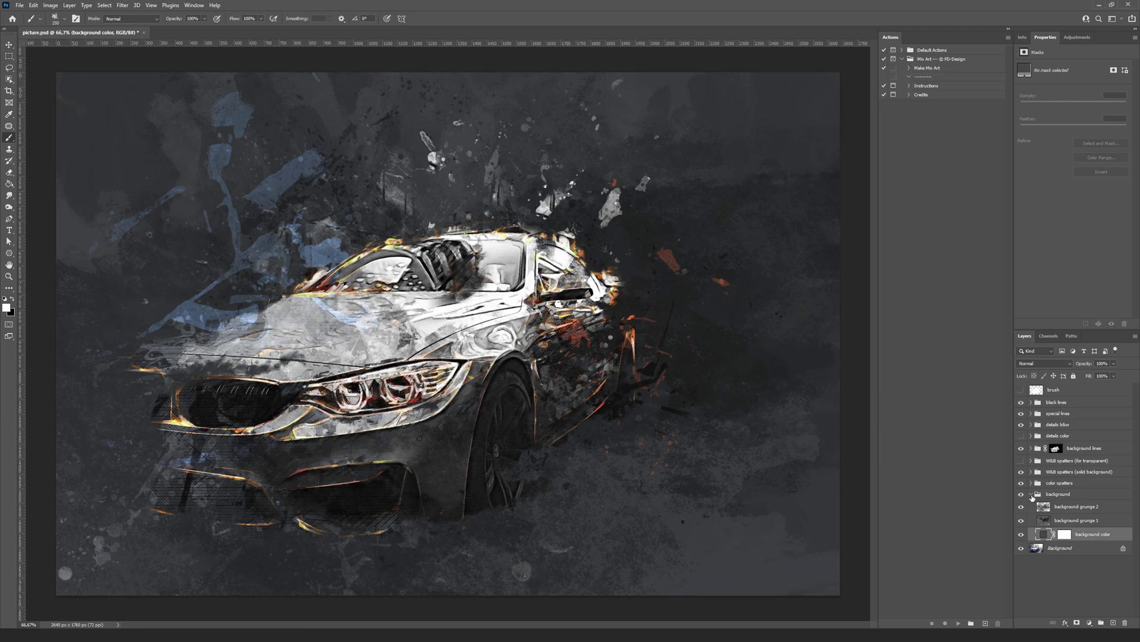
pyautogui.click(1032, 494)
pyautogui.click(1021, 494)
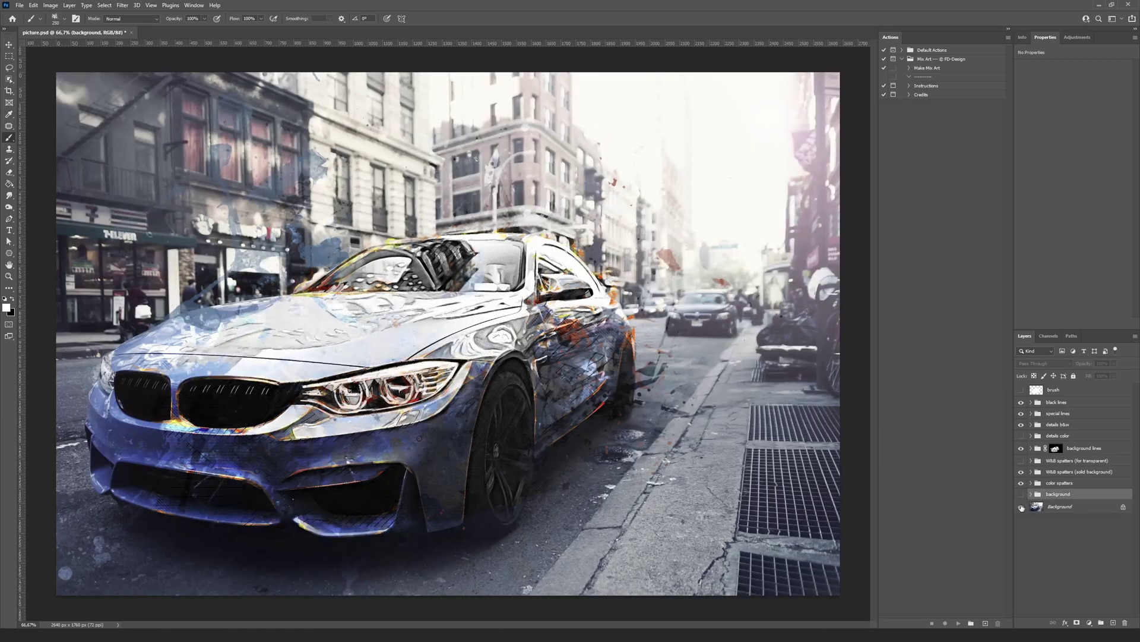
# Step: Hide the street photo Background layer and swap in the W&B spatters made for transparency
pyautogui.click(1022, 507)
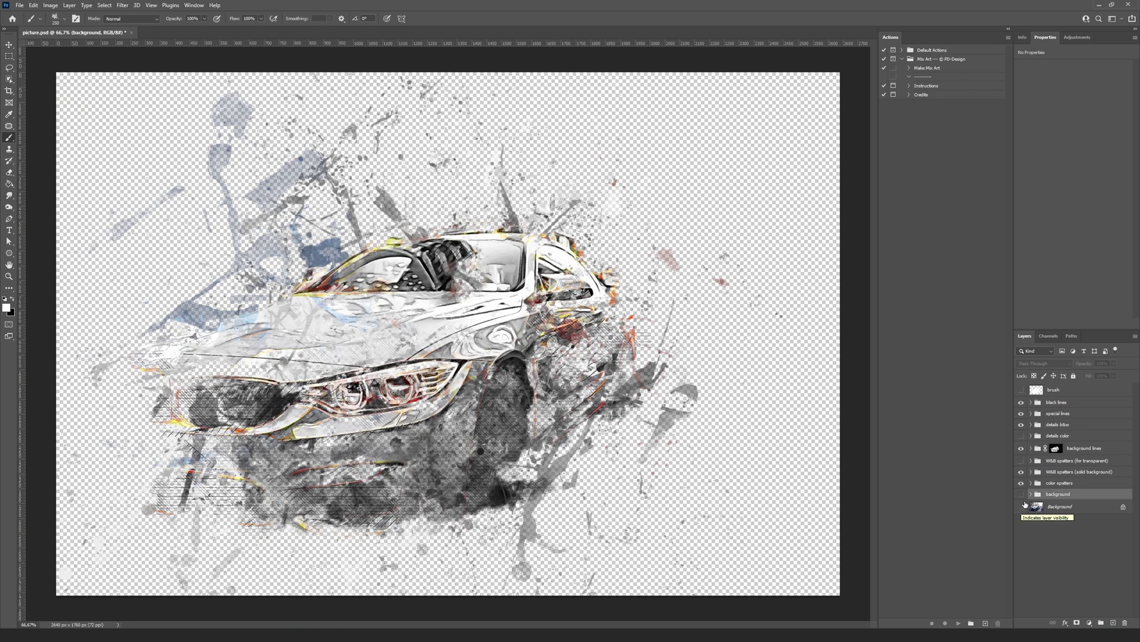
pyautogui.click(1058, 472)
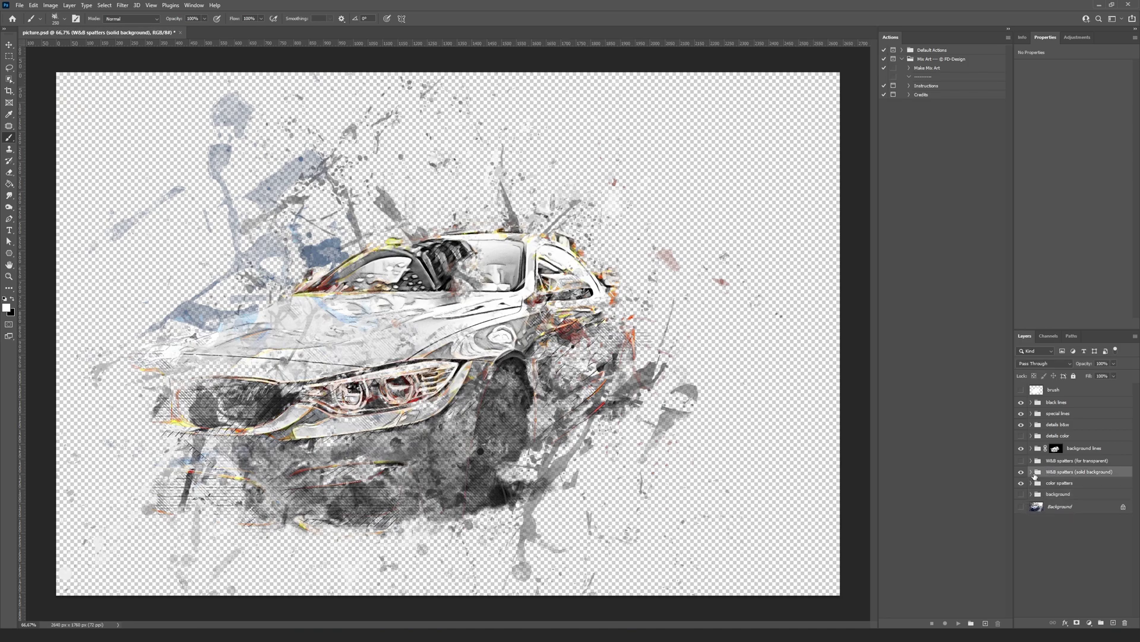
pyautogui.click(1021, 472)
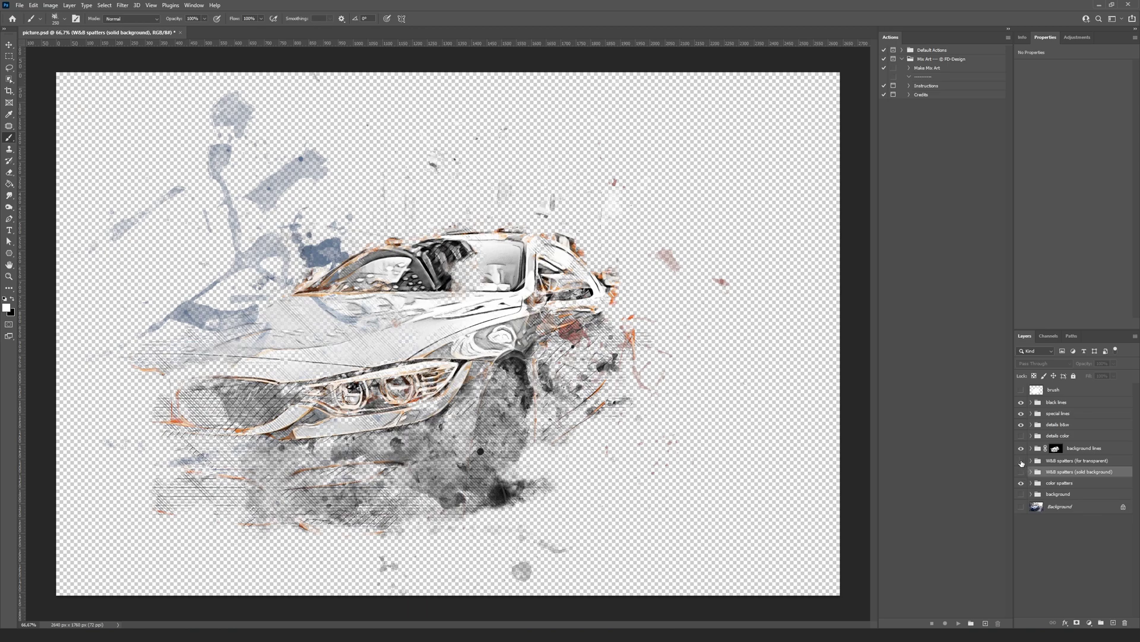
pyautogui.click(1021, 461)
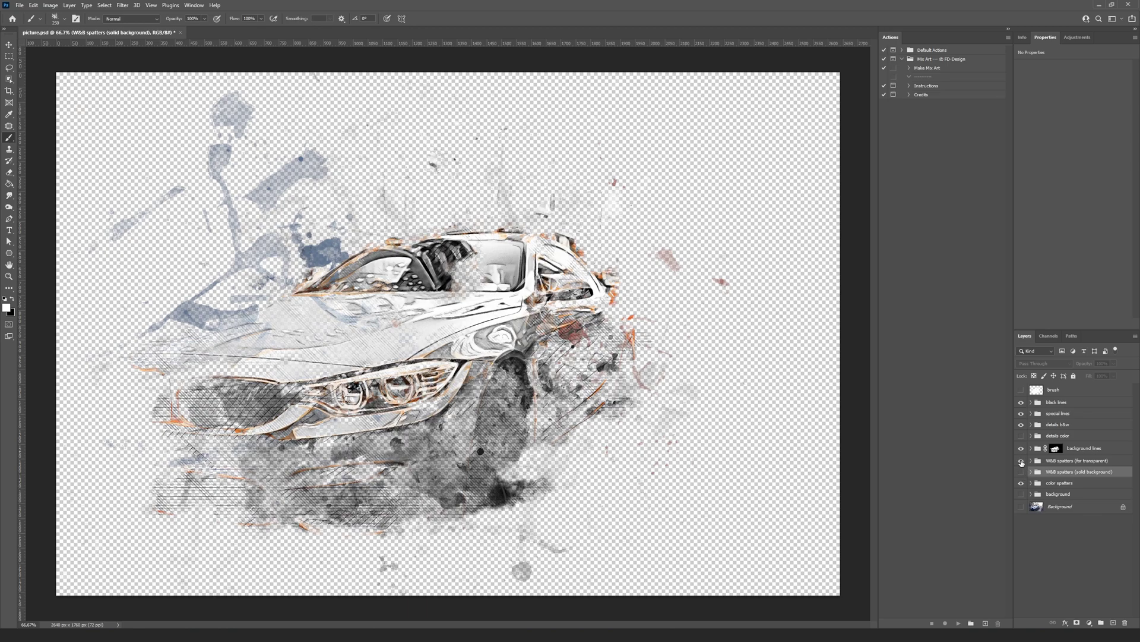
pyautogui.click(1077, 462)
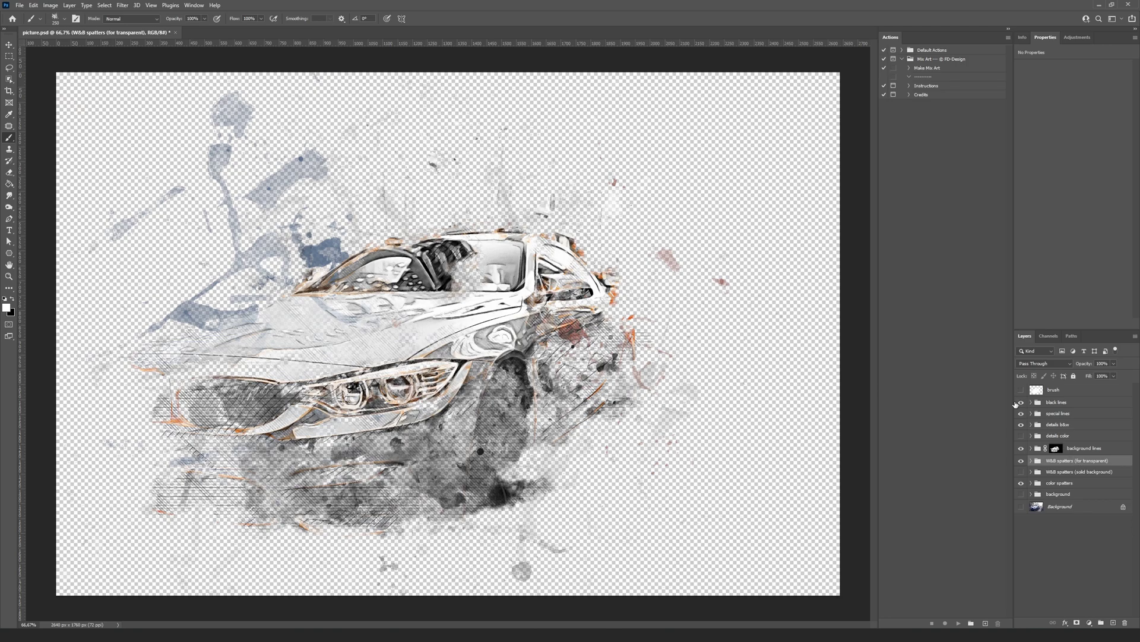
# Step: Restore details color, the solid-background spatters and the dark grunge background group
pyautogui.click(1021, 424)
pyautogui.click(1022, 436)
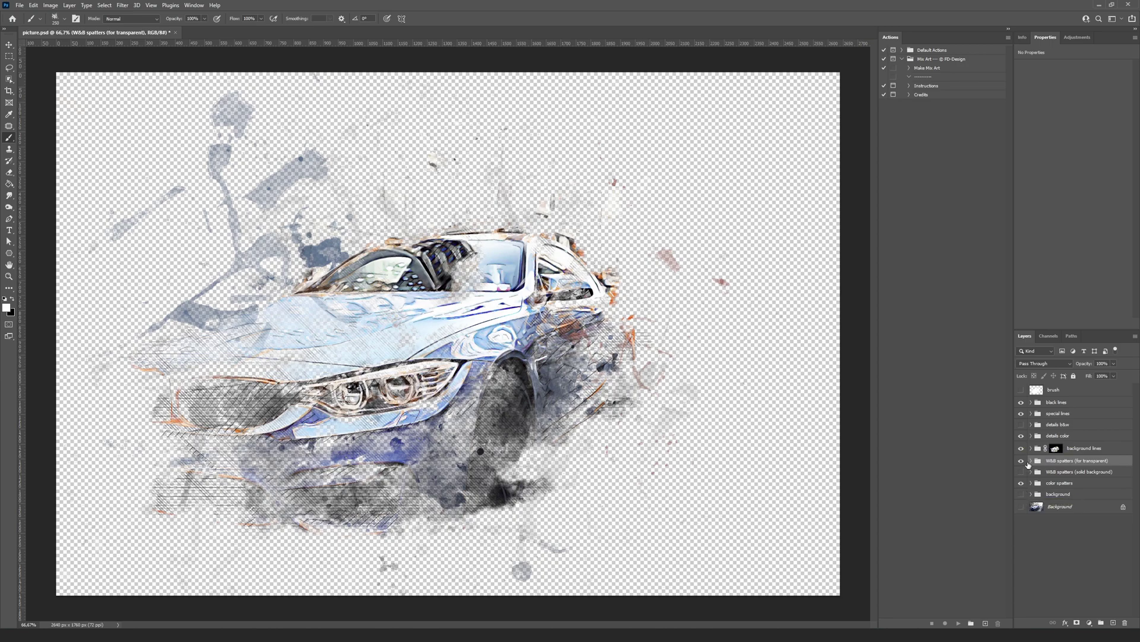
pyautogui.click(1022, 461)
pyautogui.click(1021, 471)
pyautogui.click(1022, 494)
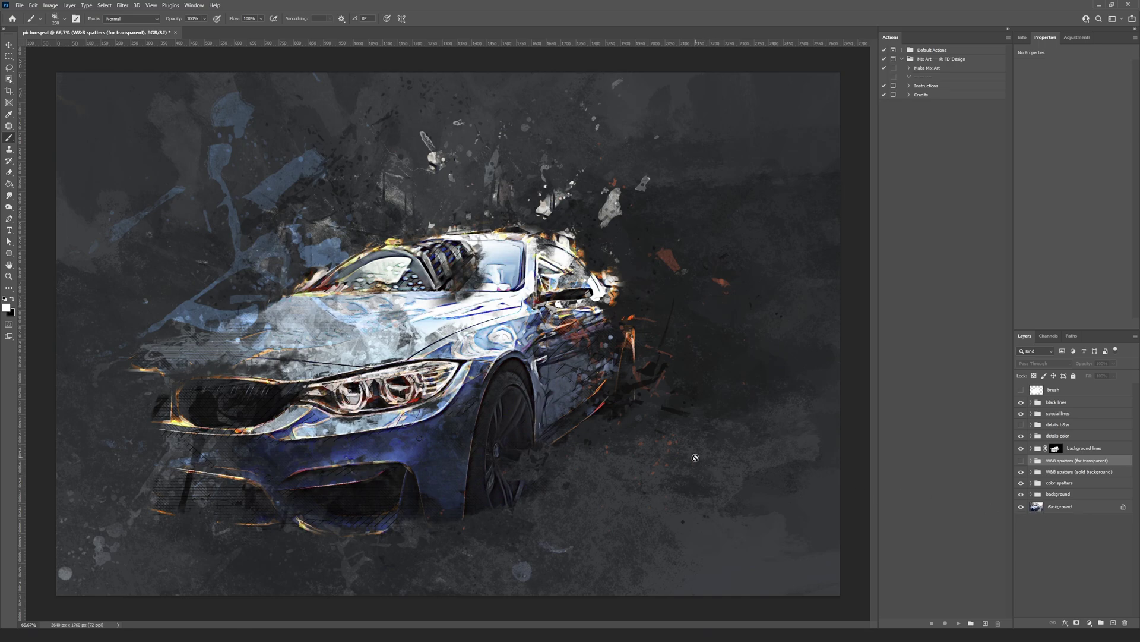
# Step: Switch to the Move tool with the V shortcut
pyautogui.press('v')
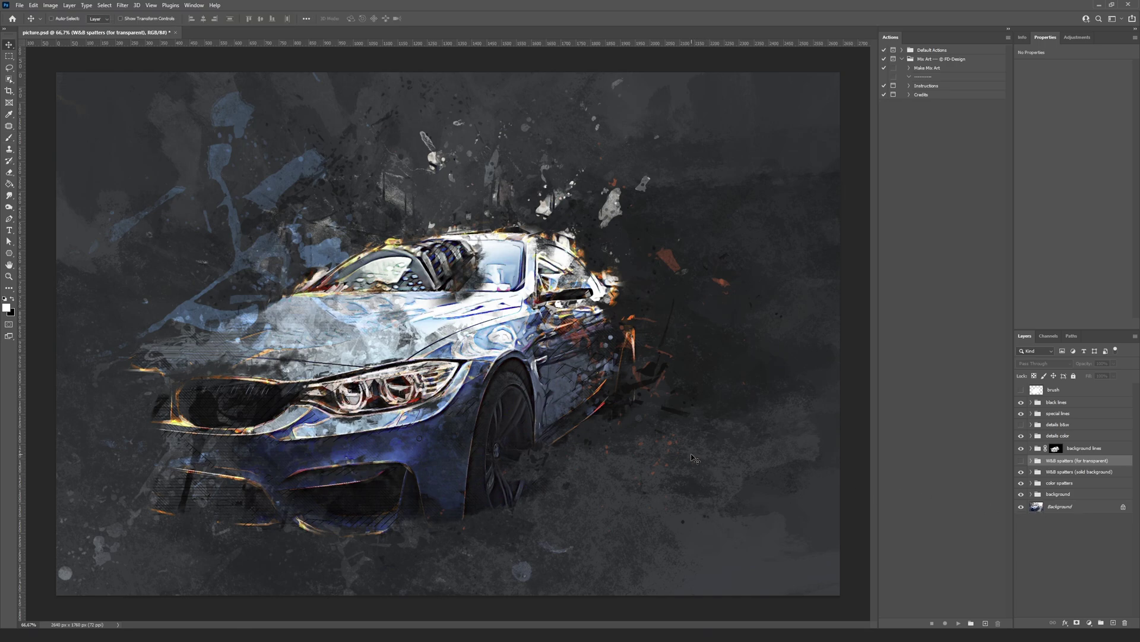